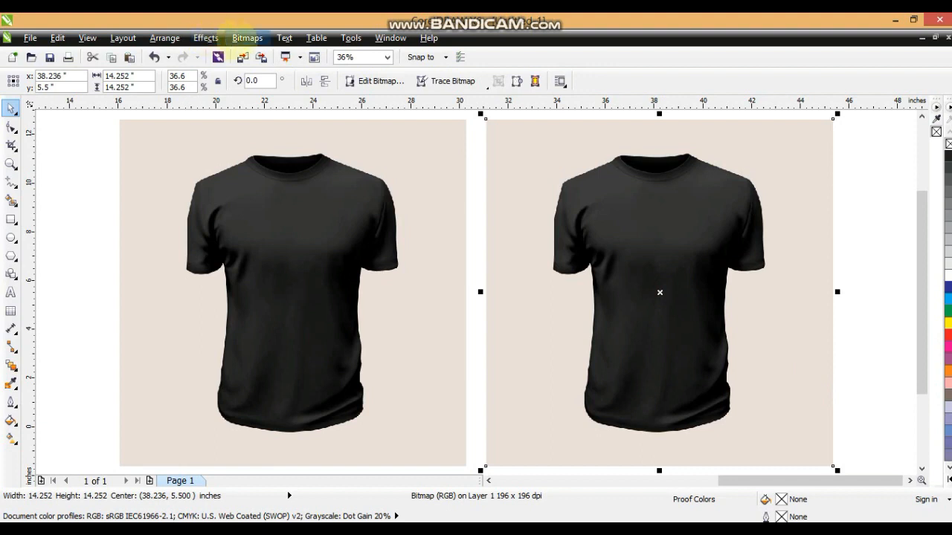
Convert the selected duplicate T-shirt image to a 300 dpi Grayscale (8-bit) bitmap with a transparent background.
left_click(247, 38)
left_click(247, 50)
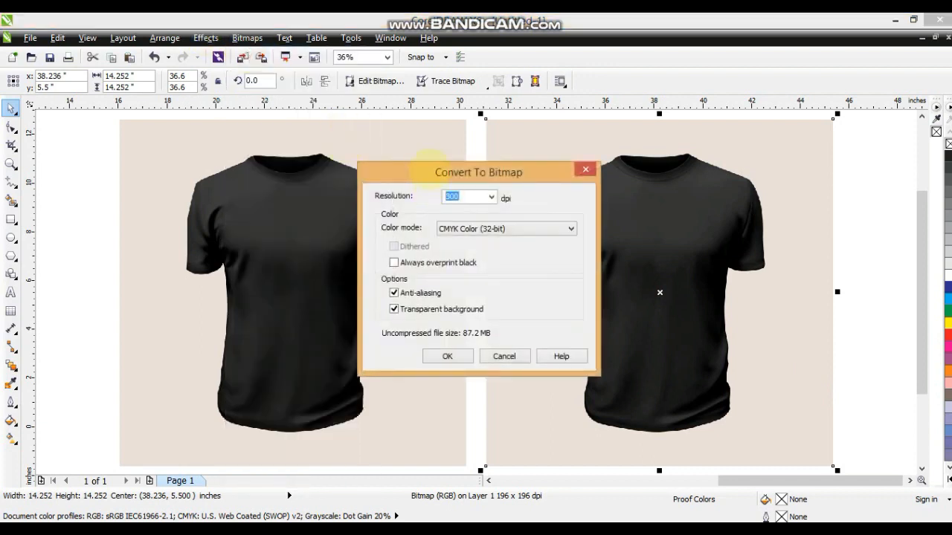
left_click_drag(433, 171, 215, 149)
left_click(248, 207)
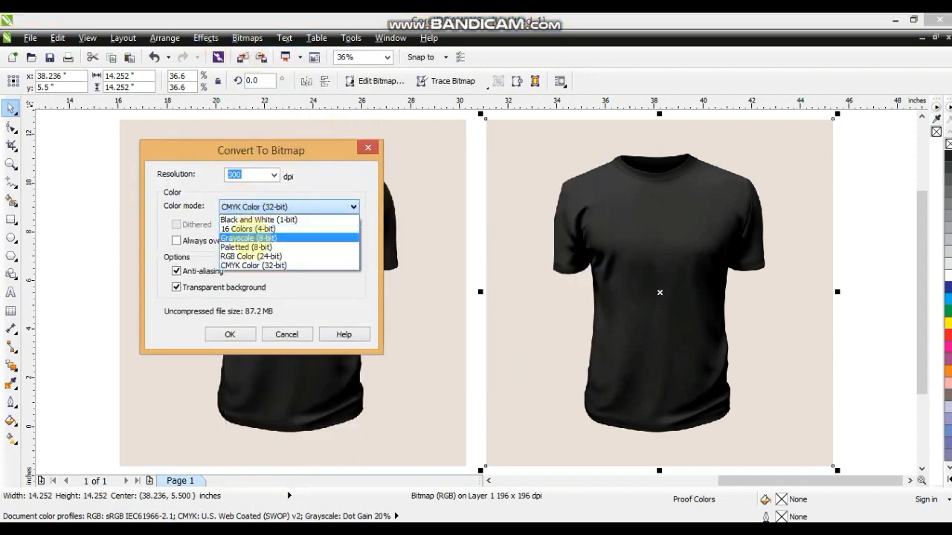
left_click(249, 239)
left_click(231, 335)
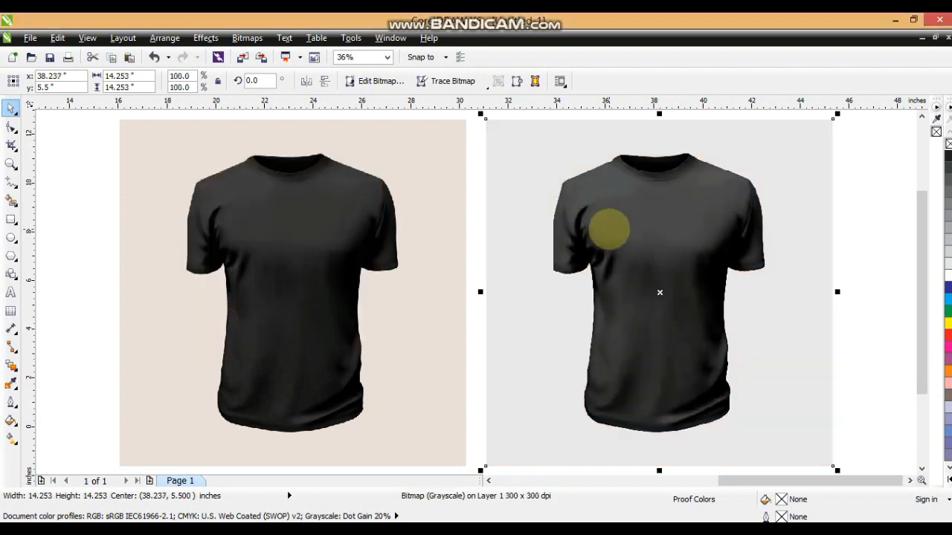
Darken the grayscale T-shirt copy into a solid silhouette by applying a Gamma value of 0.30.
left_click(206, 37)
mouse_move(223, 53)
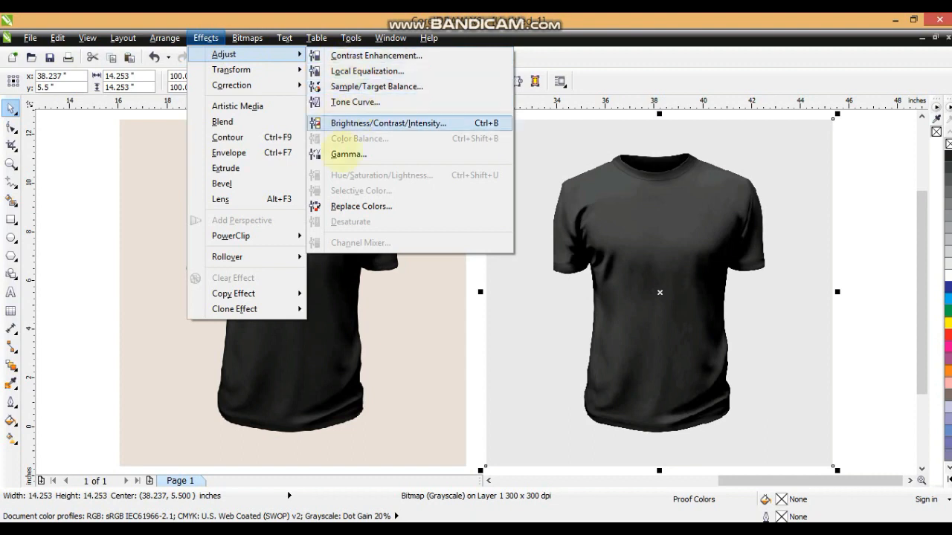
left_click(338, 154)
left_click_drag(421, 227, 322, 202)
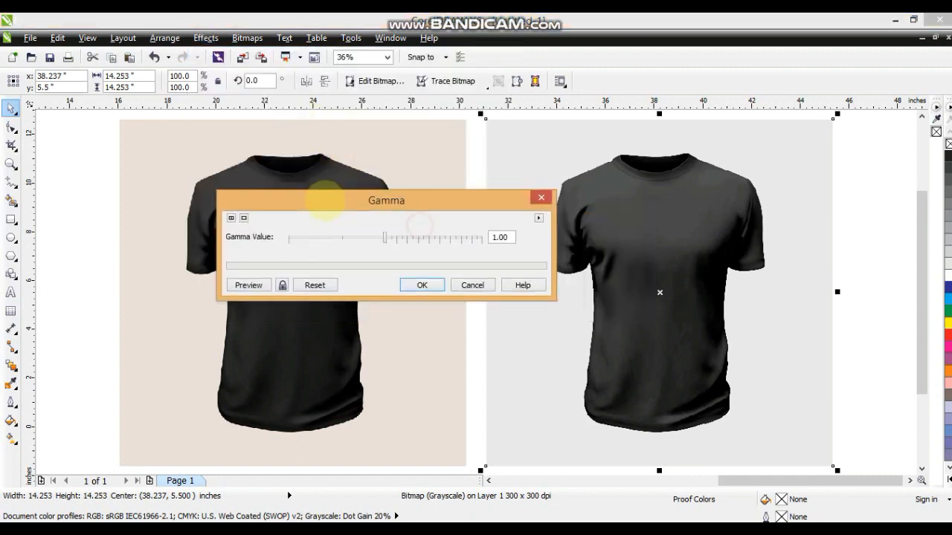
left_click(340, 235)
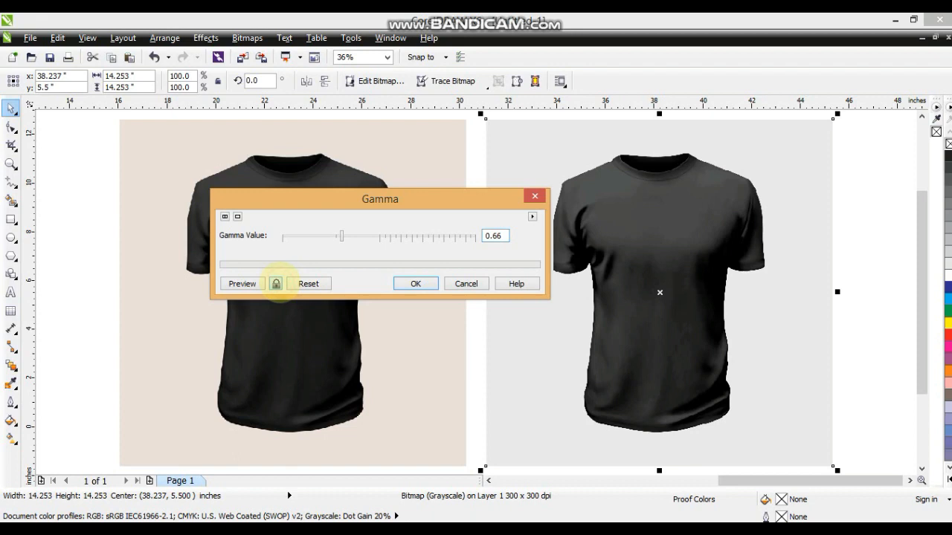
left_click(276, 283)
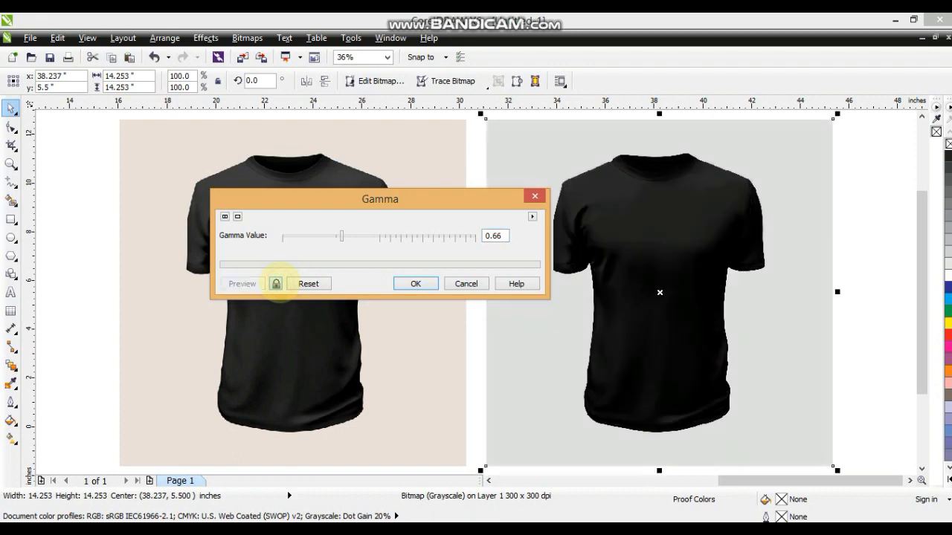
left_click(302, 236)
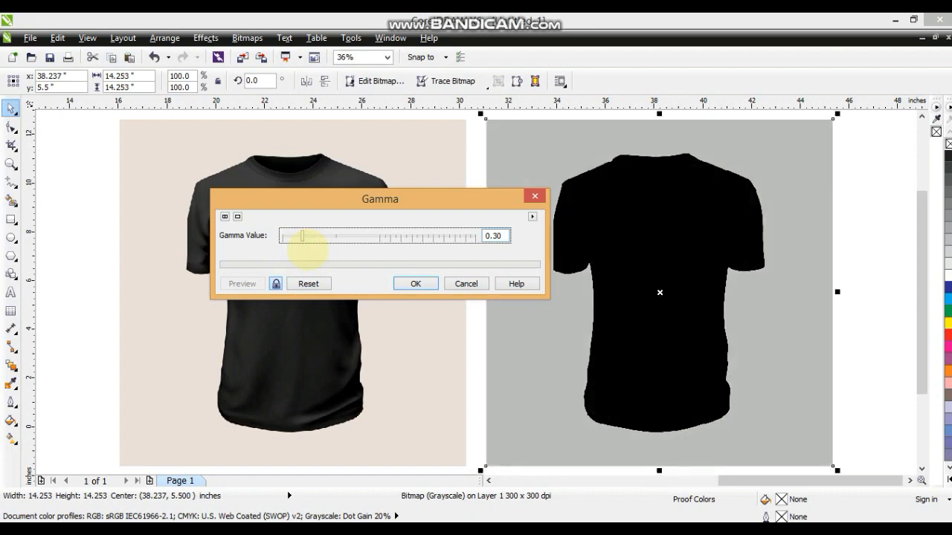
left_click(415, 284)
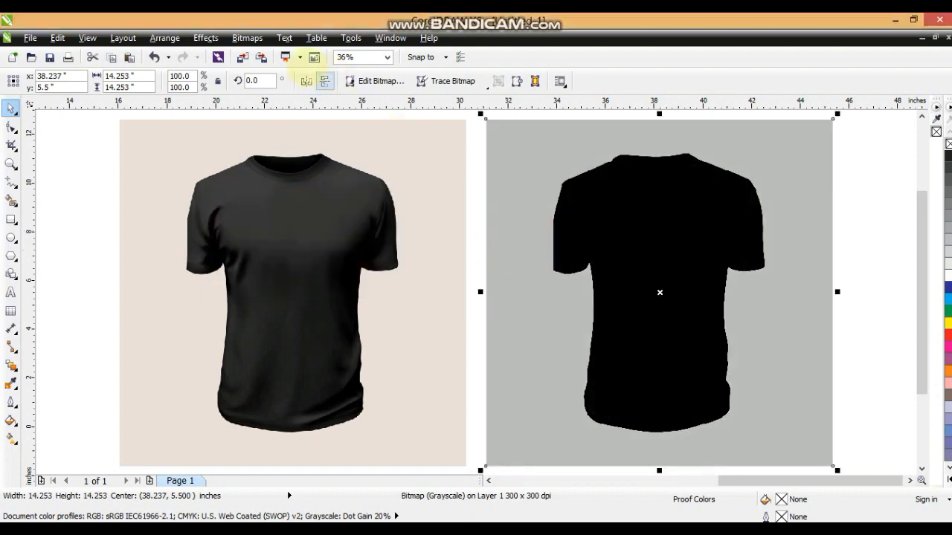
Convert the darkened shirt bitmap to Black and White (1-bit) mode using the Line Art conversion method.
left_click(247, 38)
mouse_move(312, 190)
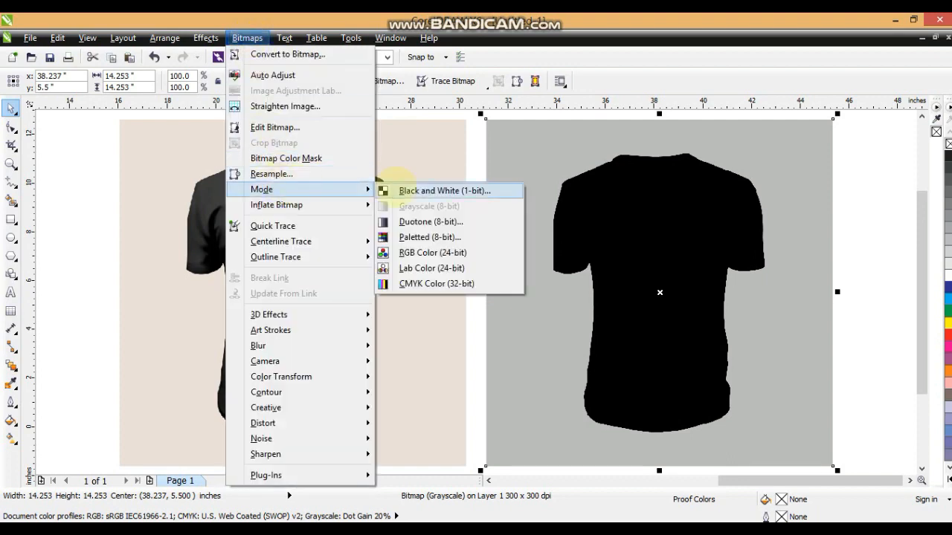
left_click(395, 189)
left_click(446, 306)
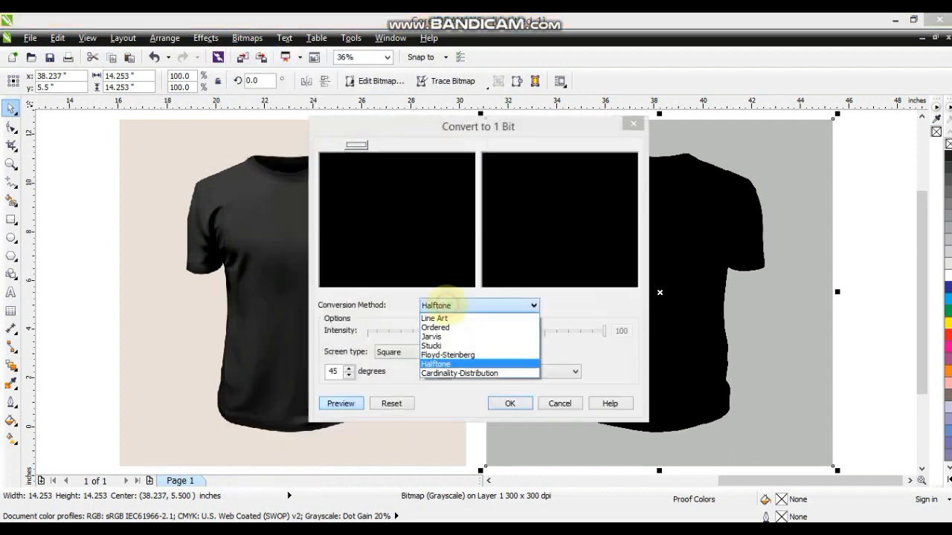
left_click(443, 318)
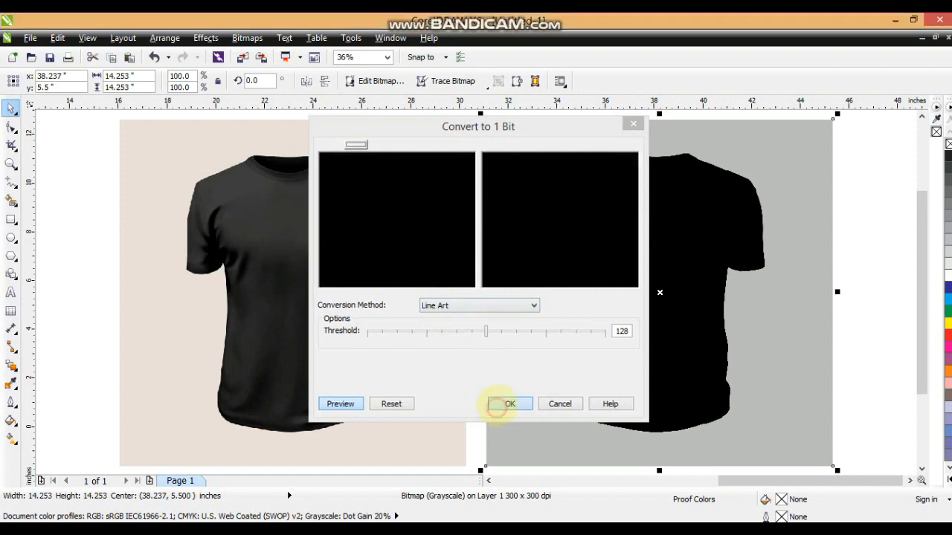
left_click(505, 404)
Outline-trace the black-and-white shirt bitmap as a Low Quality Image, reducing the bitmap size for the trace.
right_click(652, 322)
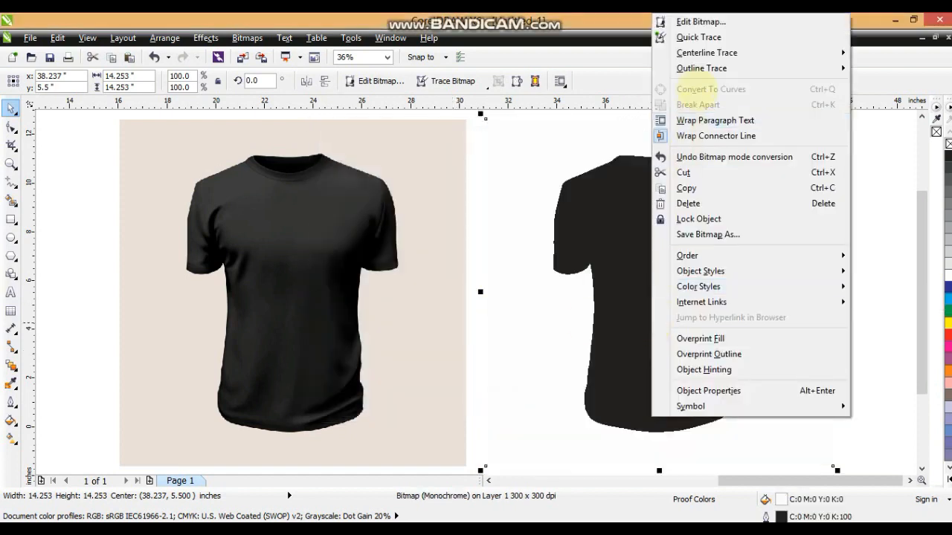
mouse_move(688, 67)
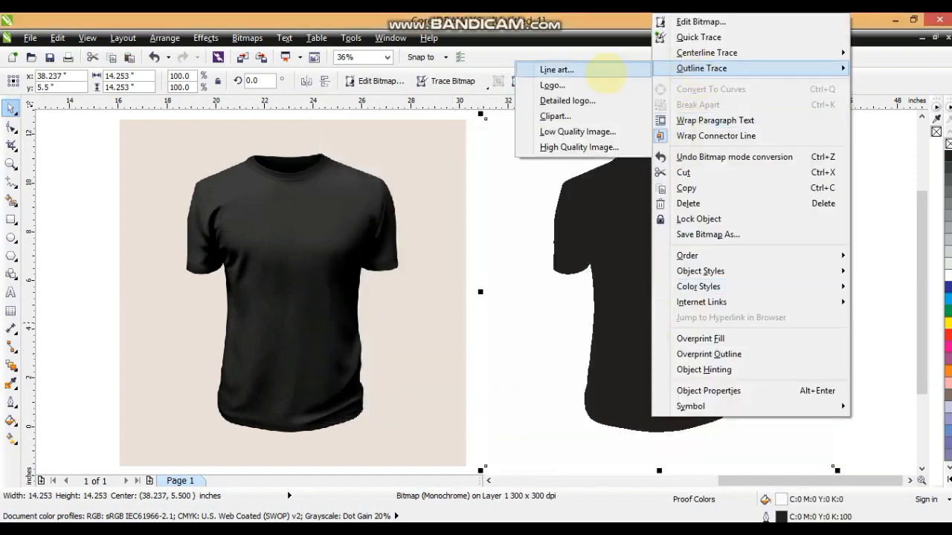
left_click(571, 132)
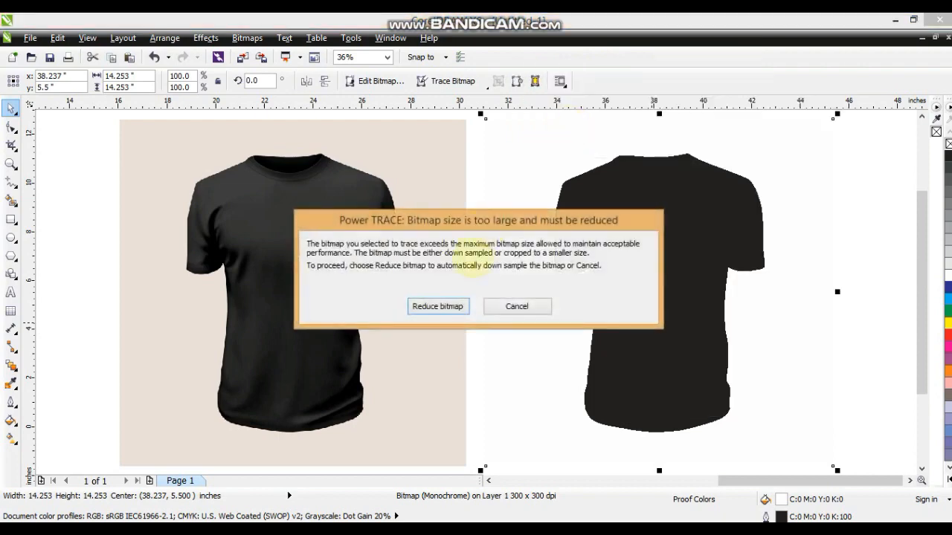
left_click(437, 307)
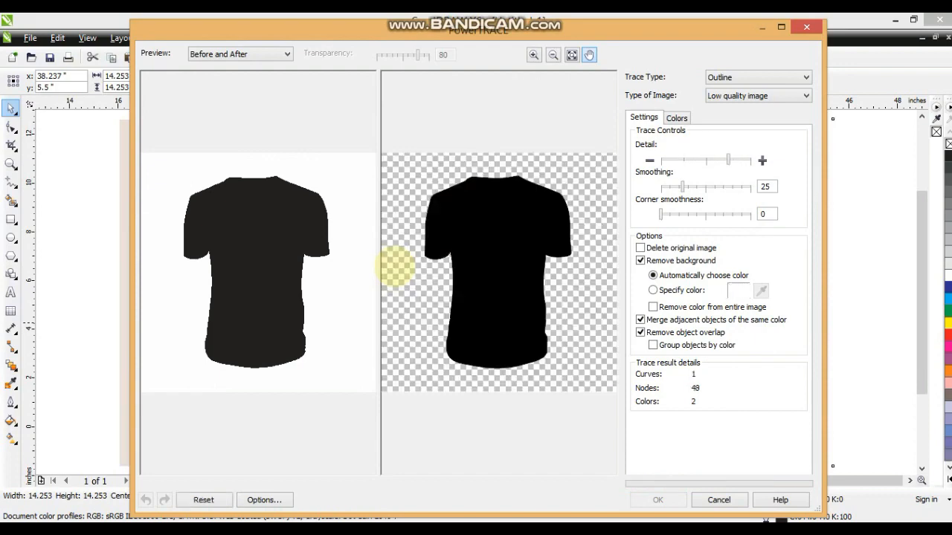
left_click(658, 500)
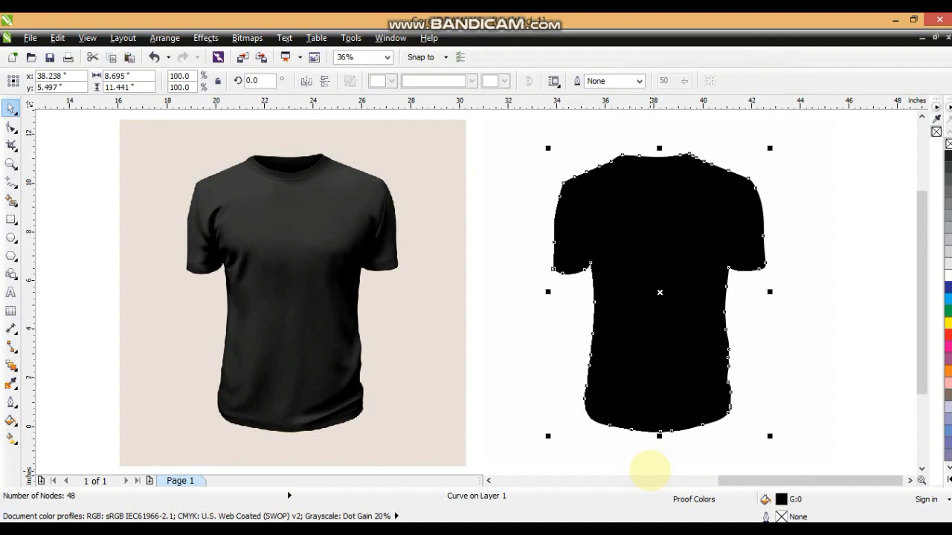
Move the traced shirt silhouette aside, delete the monochrome bitmap beneath it, and move the silhouette back into its place.
mouse_move(644, 206)
left_mouse_down()
mouse_move(765, 232)
mouse_move(773, 212)
left_mouse_up()
left_click(610, 240)
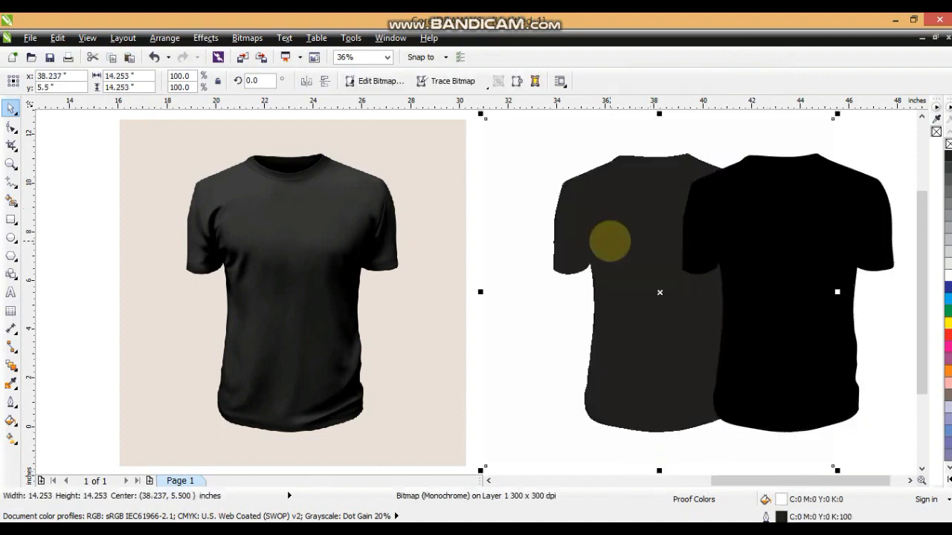
key("Delete")
left_click(830, 224)
left_click_drag(833, 226, 685, 226)
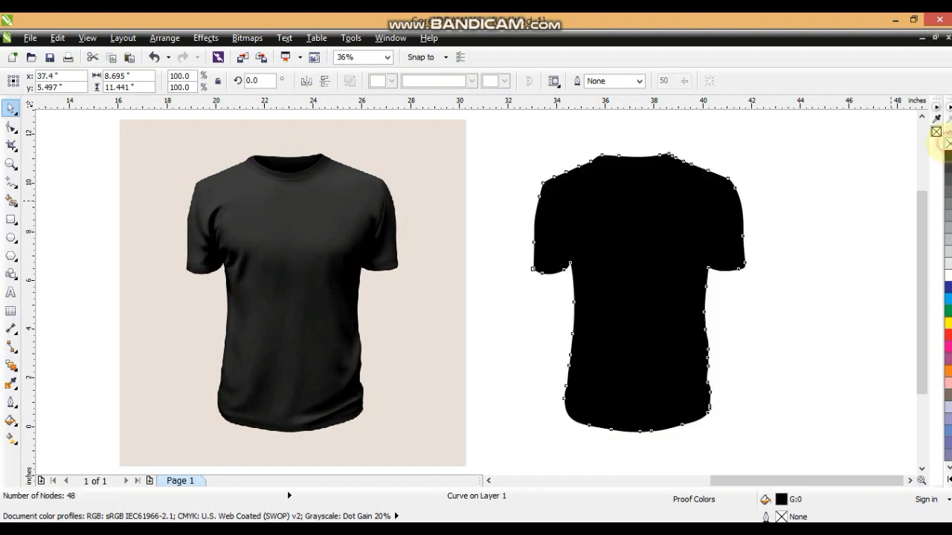
Remove the fill from the traced shirt shape and give it a black outline.
left_click(947, 143)
right_click(947, 156)
left_click(858, 157)
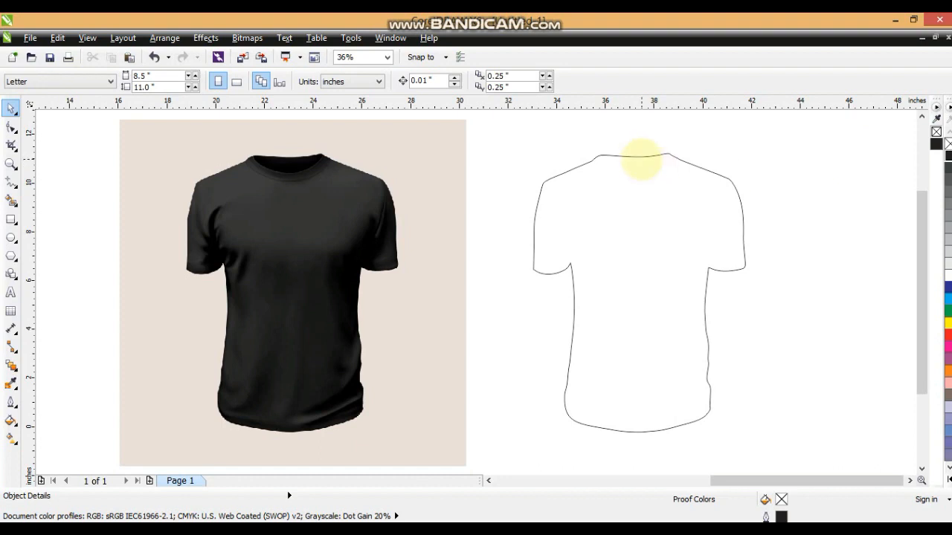
Set the shirt shape's outline width to 8 pt and its outline color to red.
left_click(642, 157)
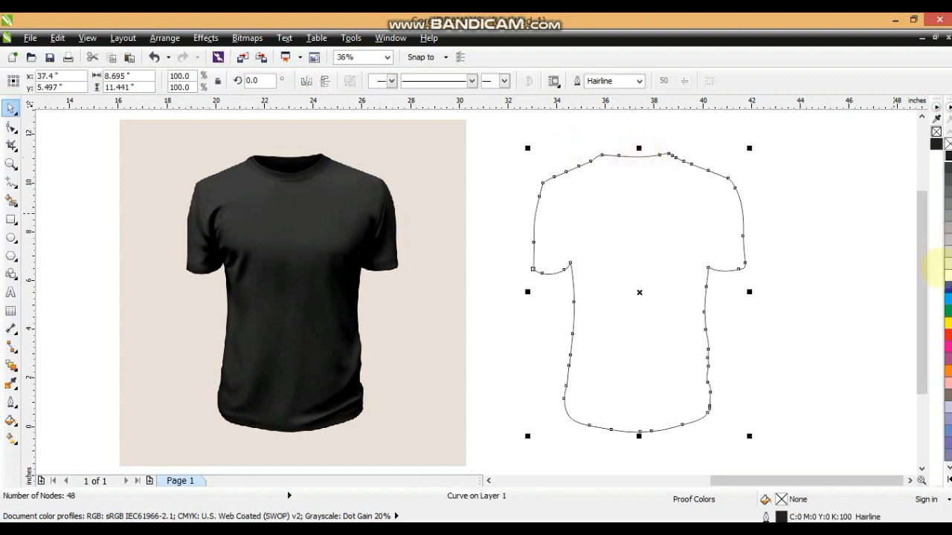
left_click(11, 384)
left_click(11, 401)
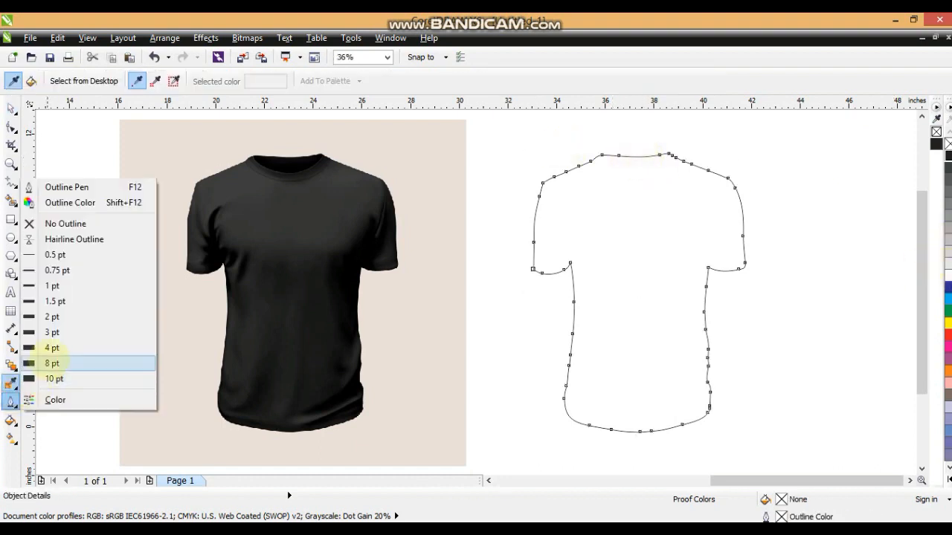
left_click(50, 362)
left_click(12, 110)
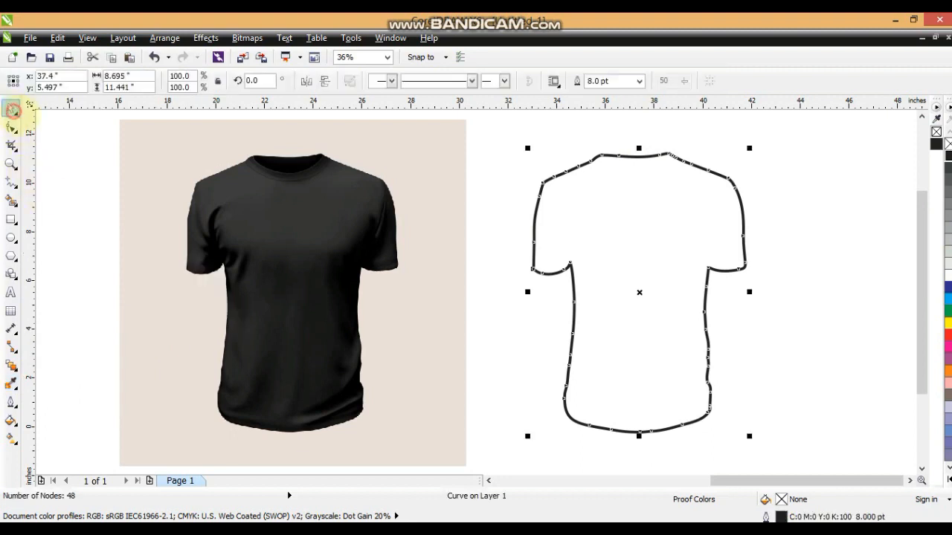
right_click(949, 335)
Center the red outline over the original T-shirt photo and place a copy of the outline beside it.
left_click(298, 287, "shift")
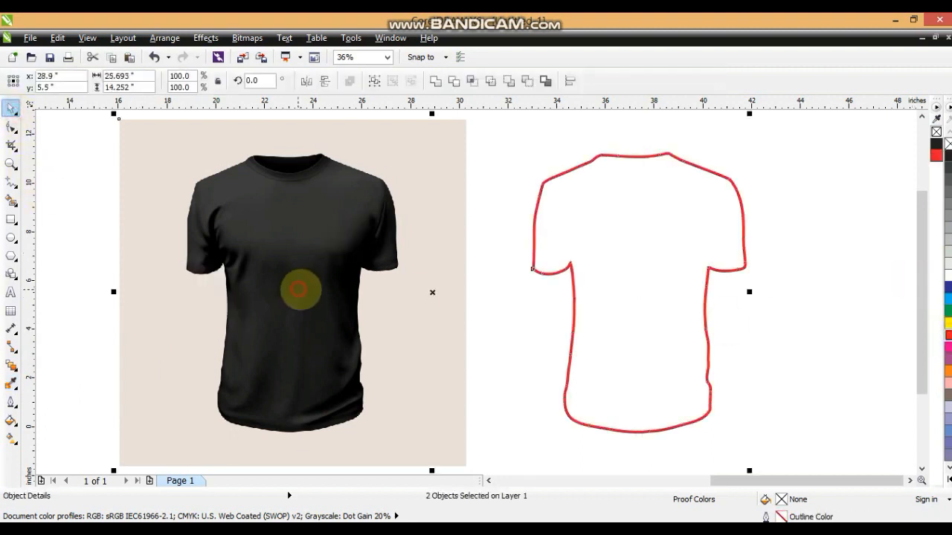
key("c")
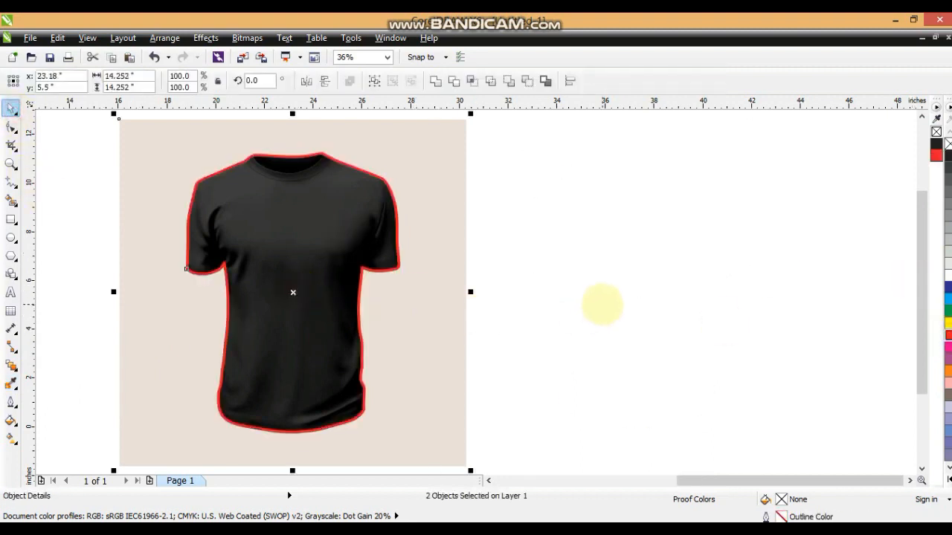
left_click(603, 304)
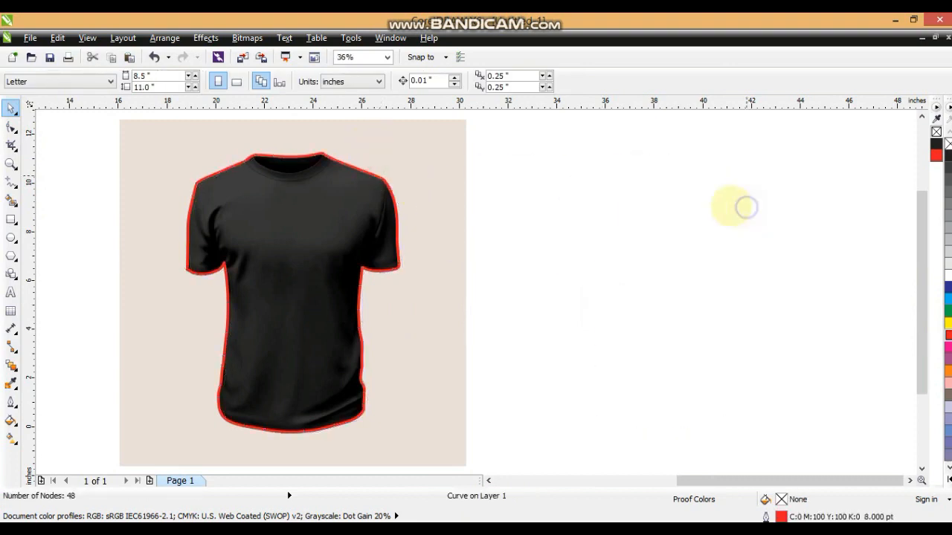
PowerClip the T-shirt photo inside the red outline surrounding the shirt and remove the frame's outline.
left_click(434, 166)
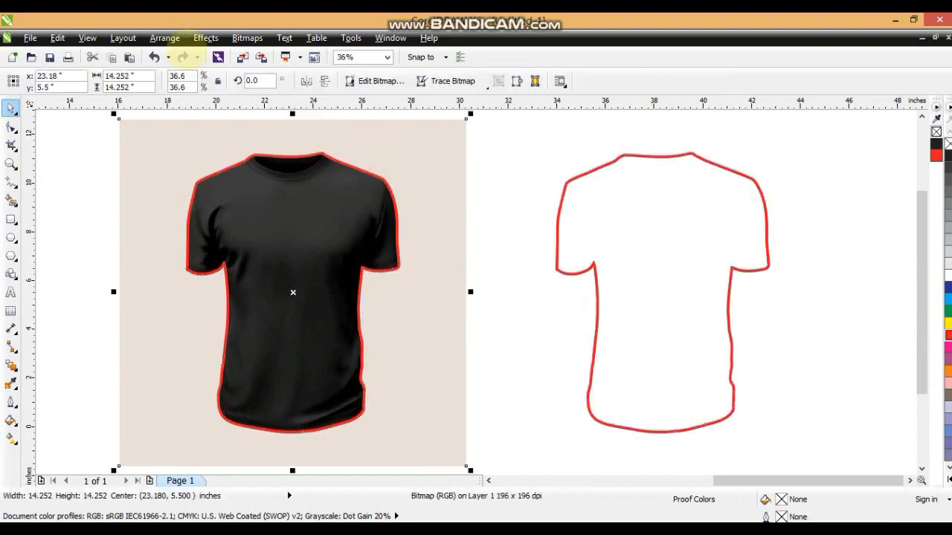
left_click(205, 38)
mouse_move(252, 236)
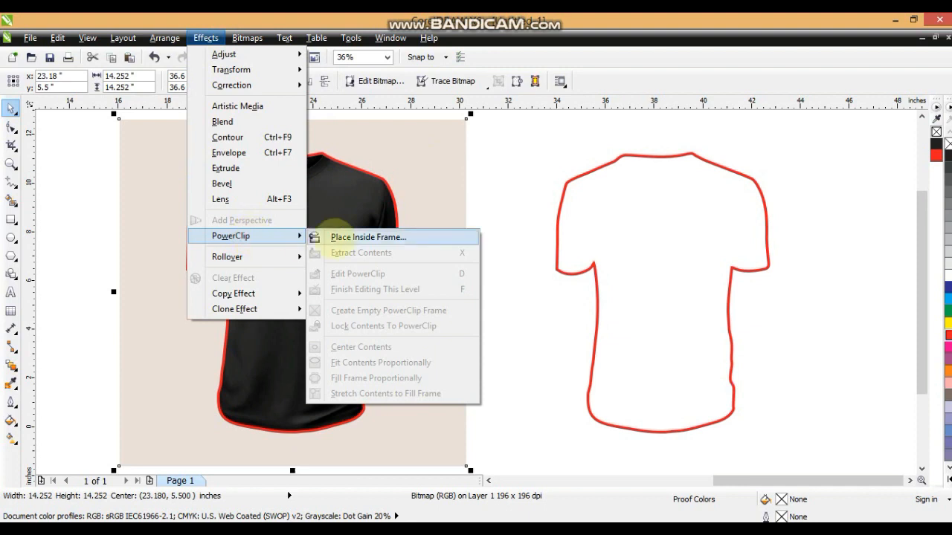
left_click(336, 236)
left_click(349, 164)
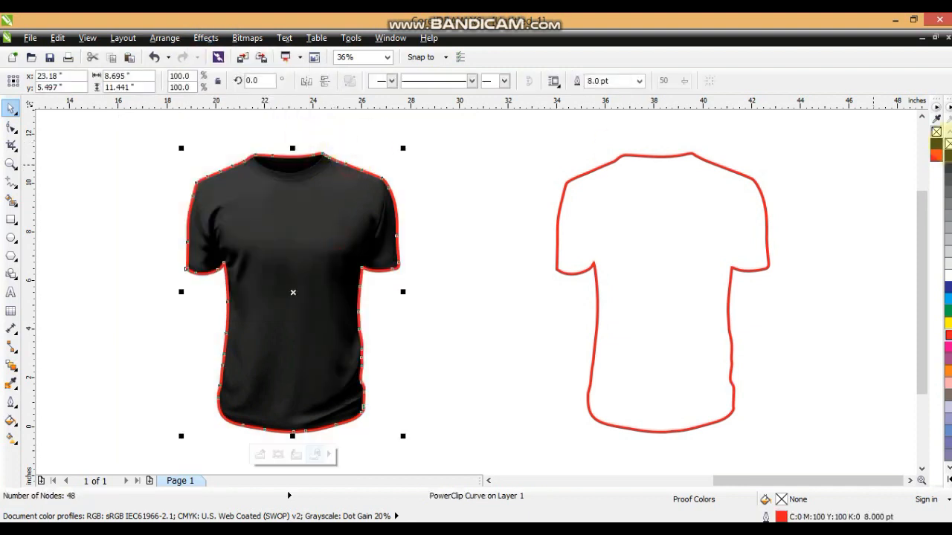
right_click(937, 132)
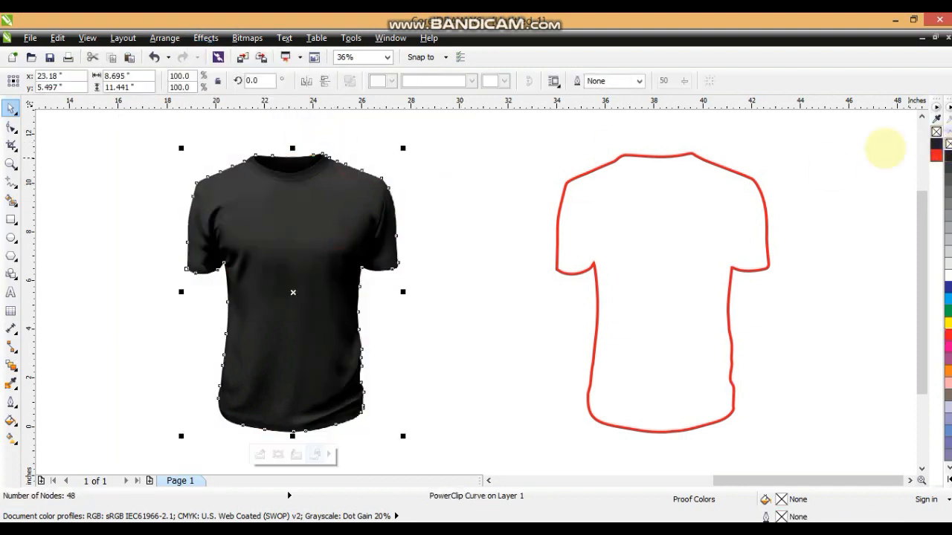
left_click(442, 168)
Convert the clipped T-shirt to a 300 dpi Grayscale (8-bit) bitmap with a transparent background.
left_click(293, 213)
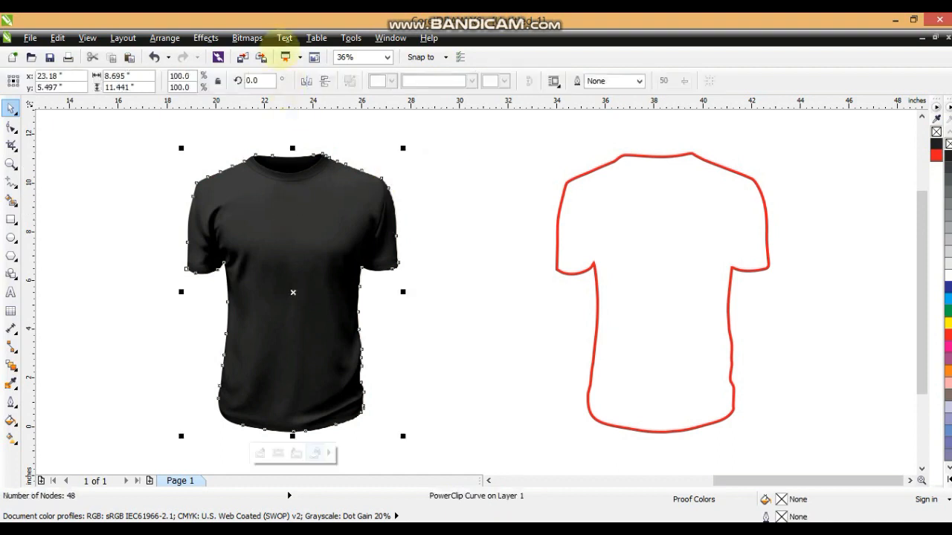
left_click(247, 38)
left_click(274, 55)
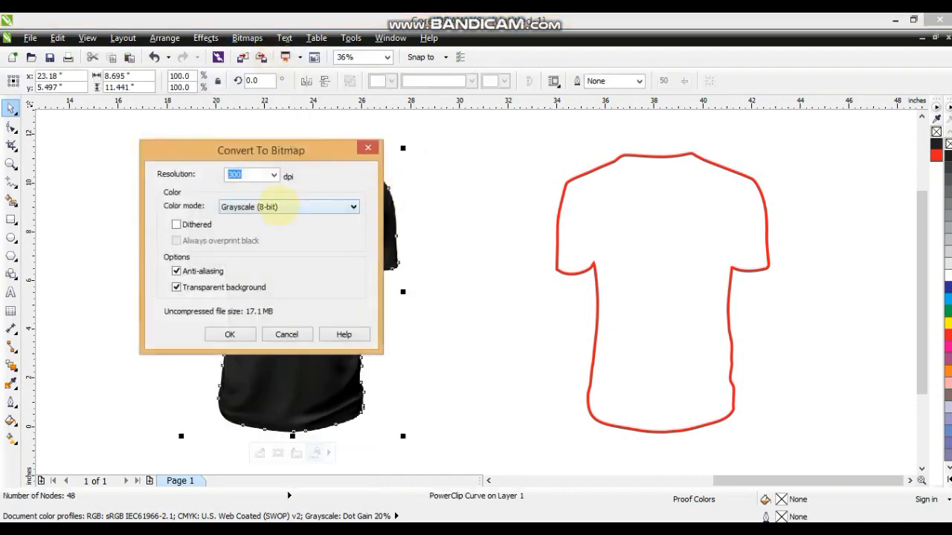
left_click(230, 335)
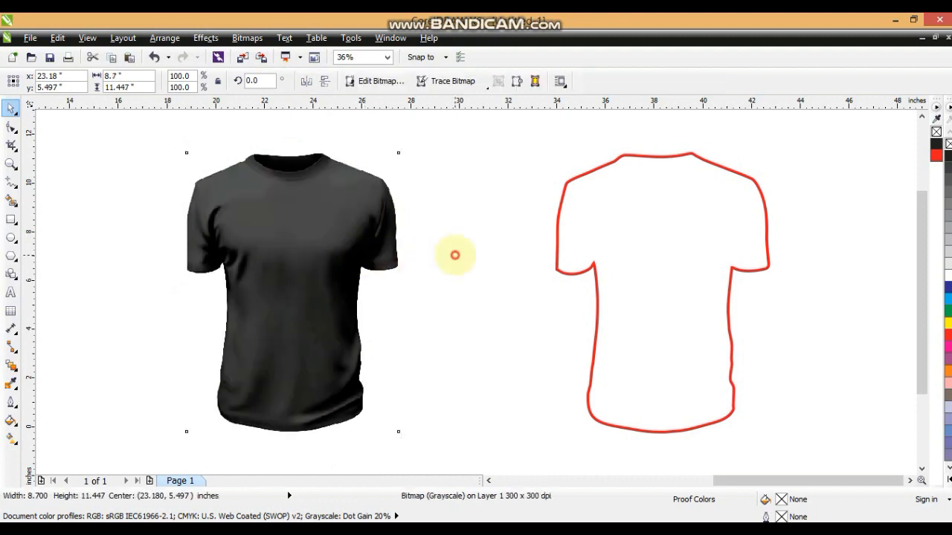
left_click(454, 255)
Move the remaining red shirt outline horizontally to sit close beside the grayscale T-shirt.
left_click(558, 266)
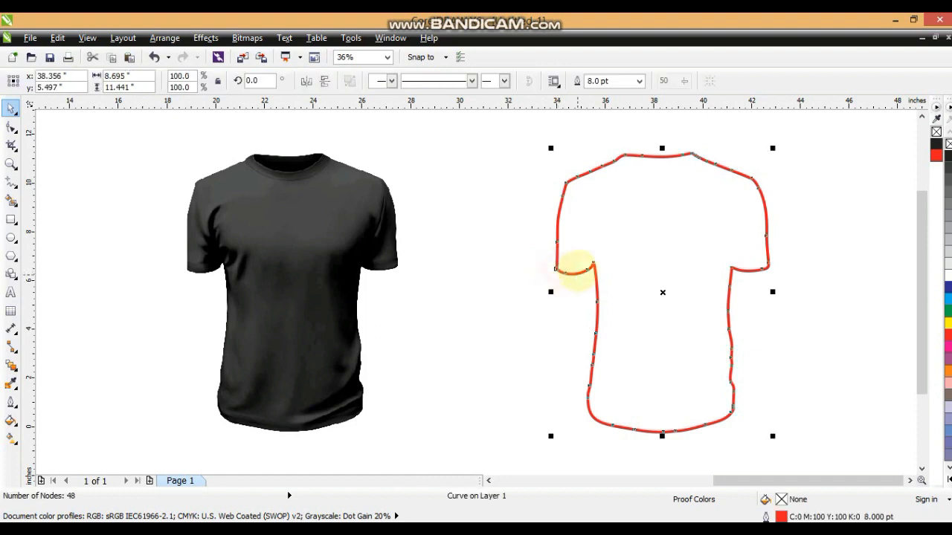
left_click_drag(577, 268, 454, 268)
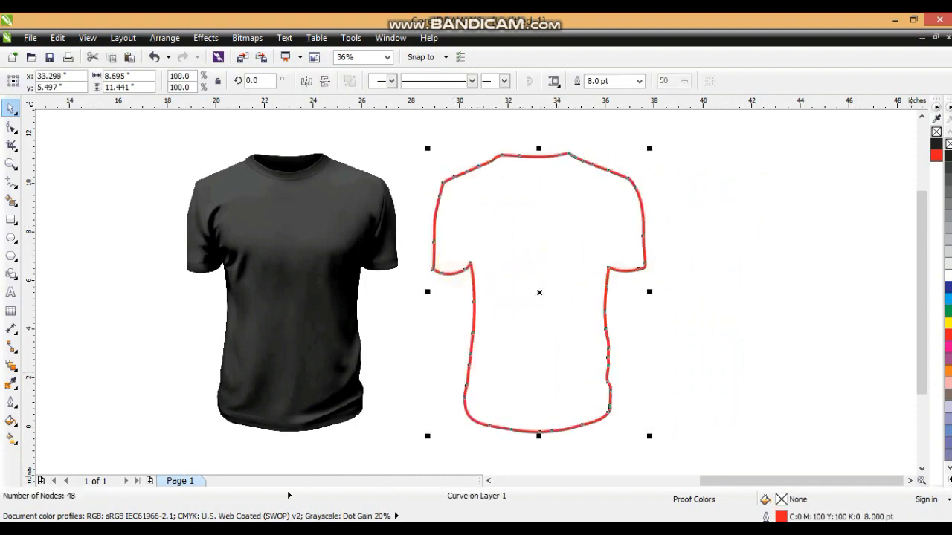
Fill the T-shirt outline shape with teal (C:60 M:0 Y:20 K:20) and remove its red outline.
left_click(948, 479)
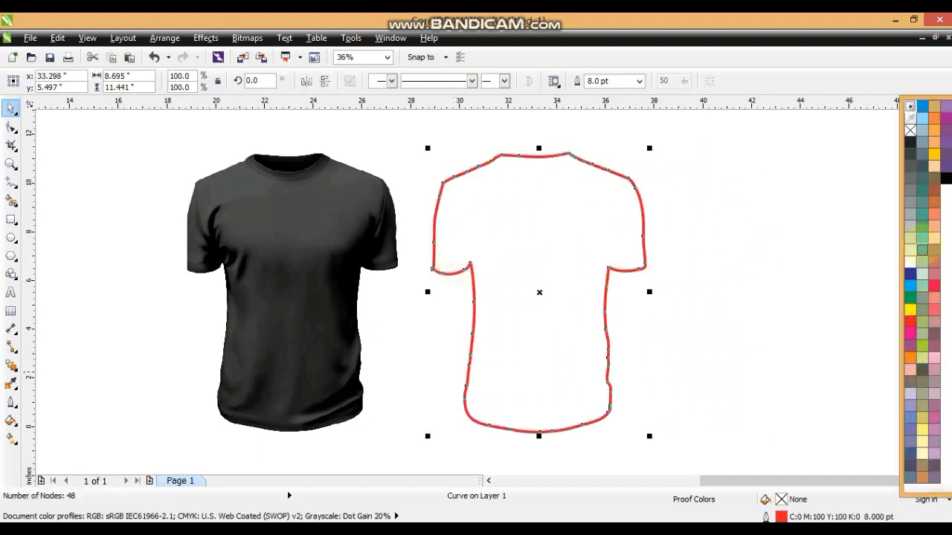
left_click(922, 251)
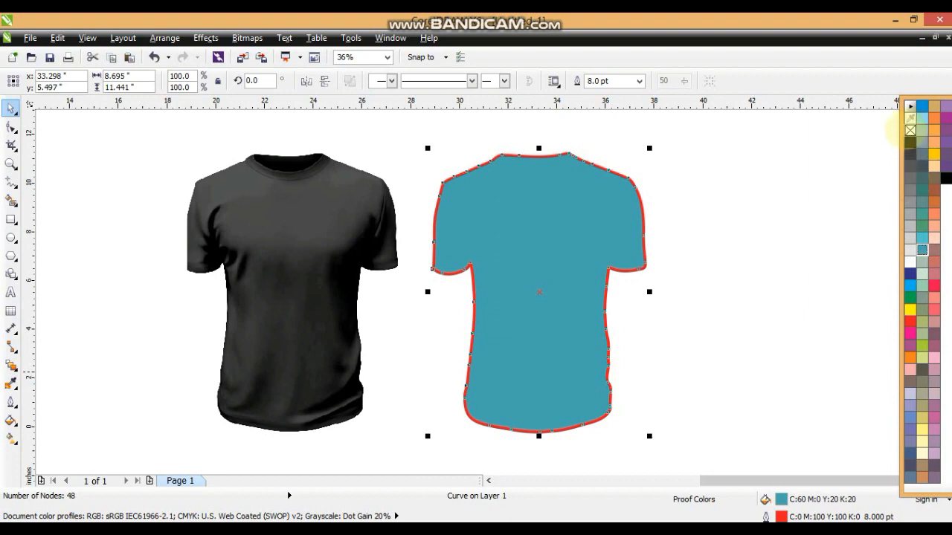
right_click(911, 131)
Center the grayscale T-shirt bitmap horizontally on the teal shape and send the teal shape to the back.
left_click(251, 216)
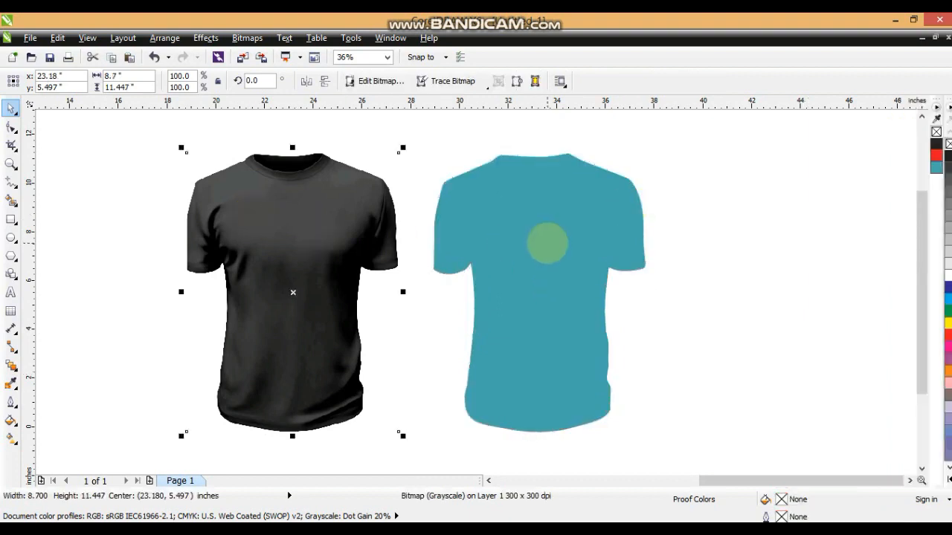
left_click(433, 269, "shift")
key("c")
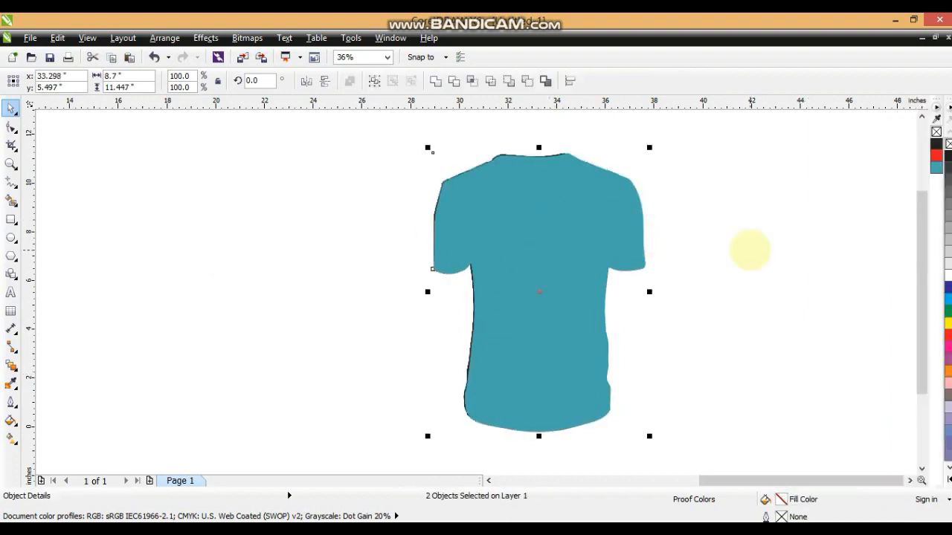
left_click(749, 250)
left_click(546, 240)
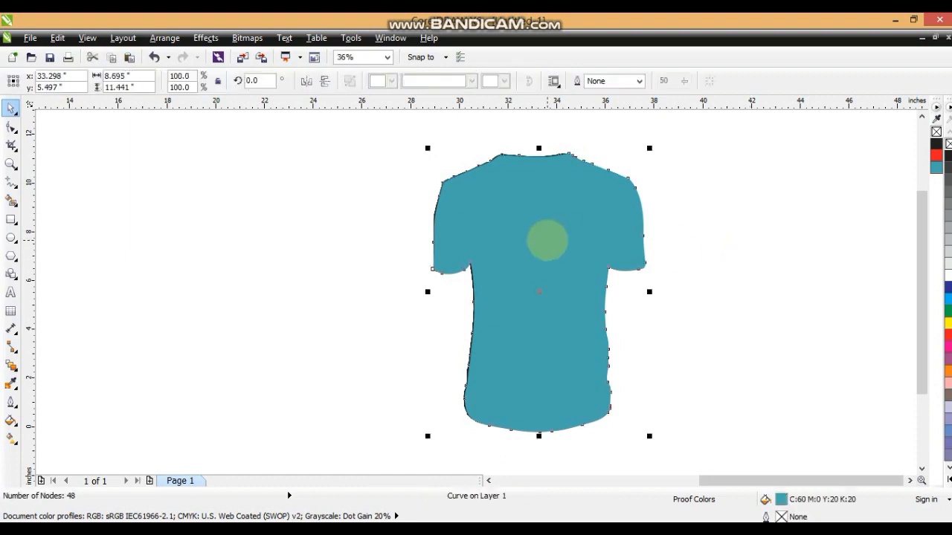
key("shift+Page_Down")
left_click(661, 263)
left_click(558, 247)
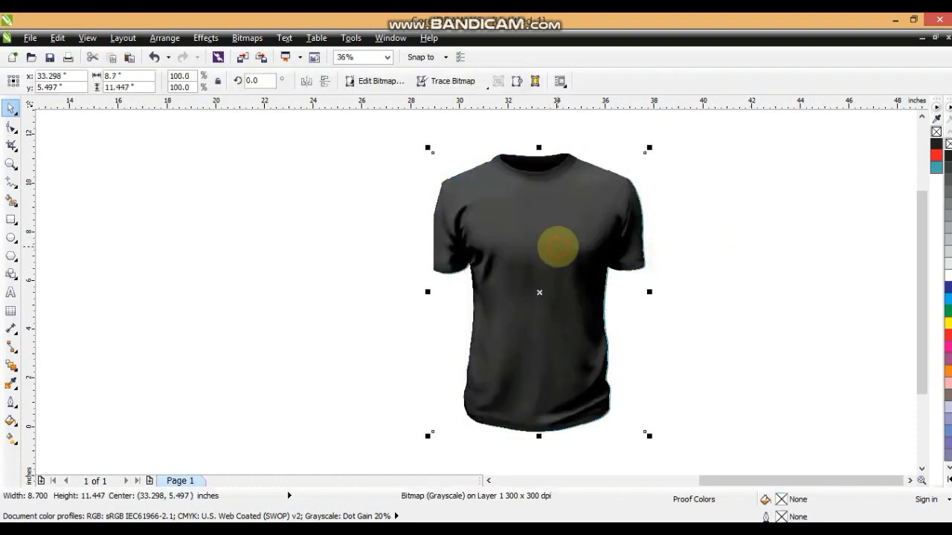
key("shift+F2")
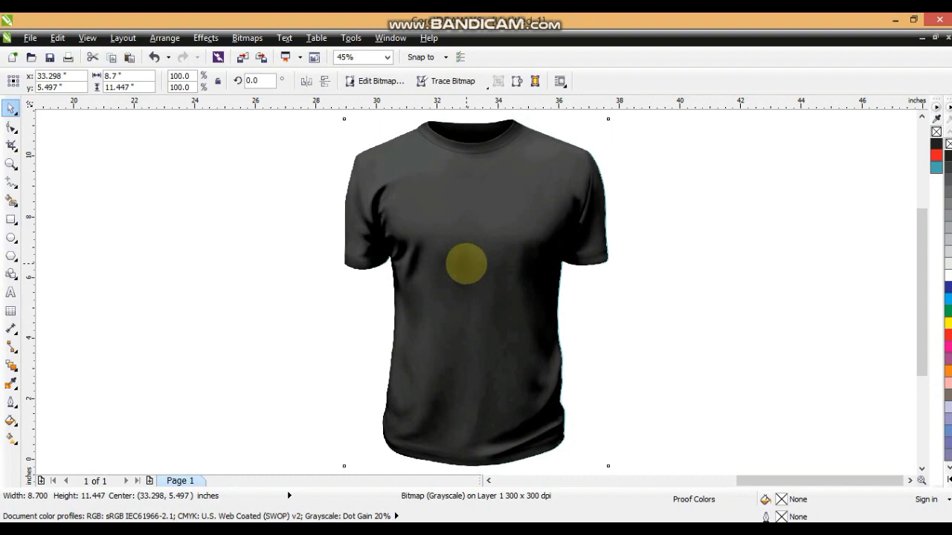
left_click_drag(465, 264, 465, 265)
key("ctrl+z")
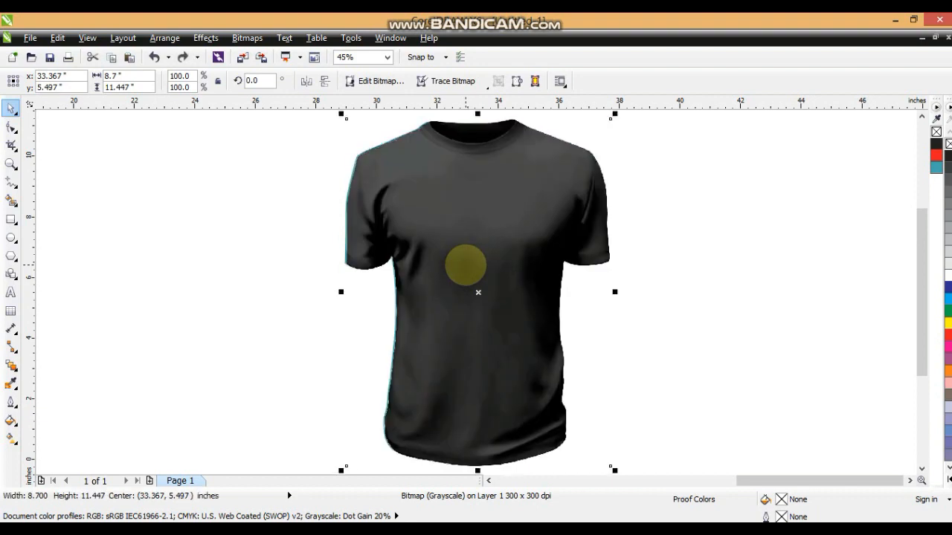
key("ctrl+z")
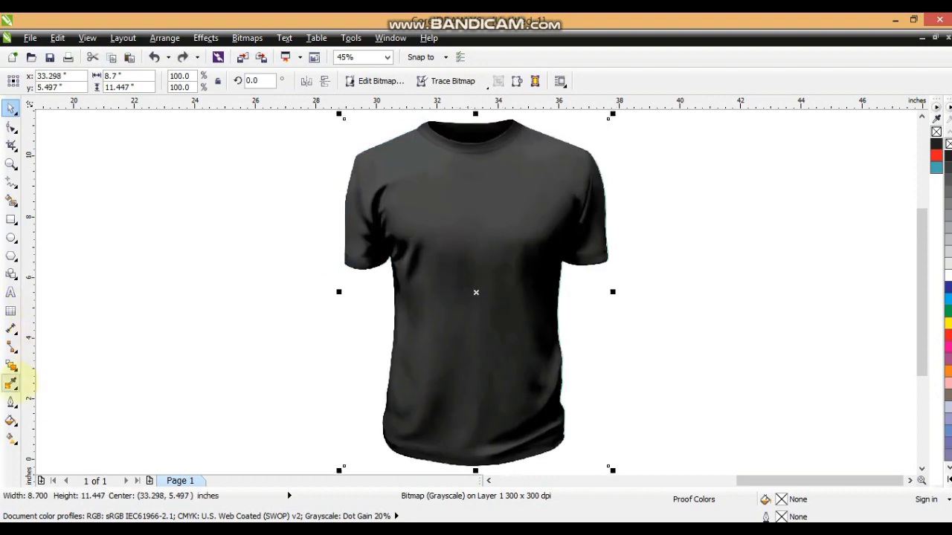
Apply a Uniform transparency of 49 in Subtract mode to the grayscale T-shirt bitmap over the teal shape.
left_click(12, 365)
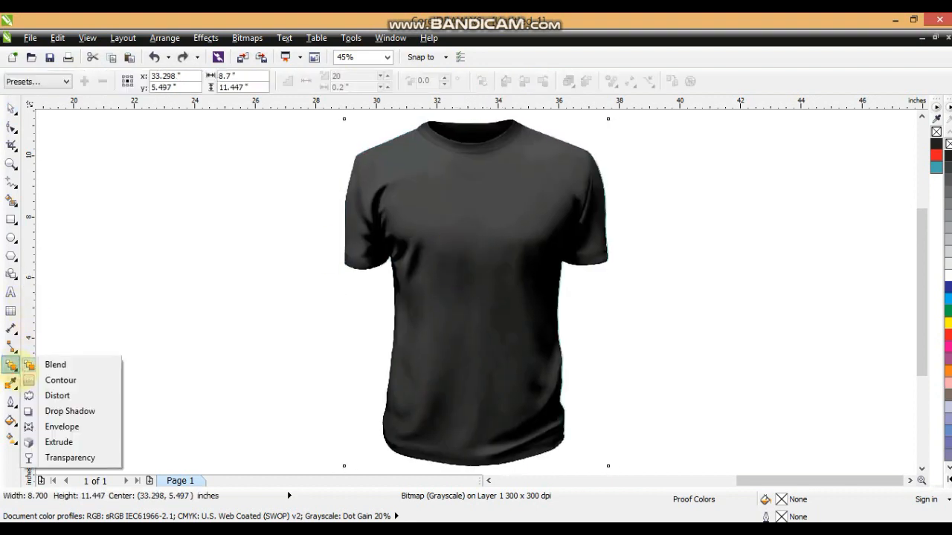
left_click(52, 456)
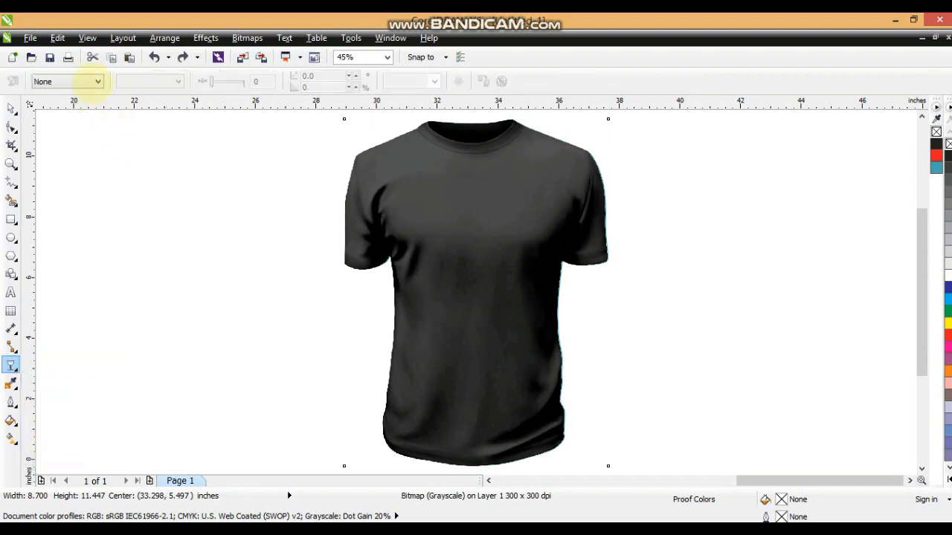
left_click(95, 82)
left_click(46, 102)
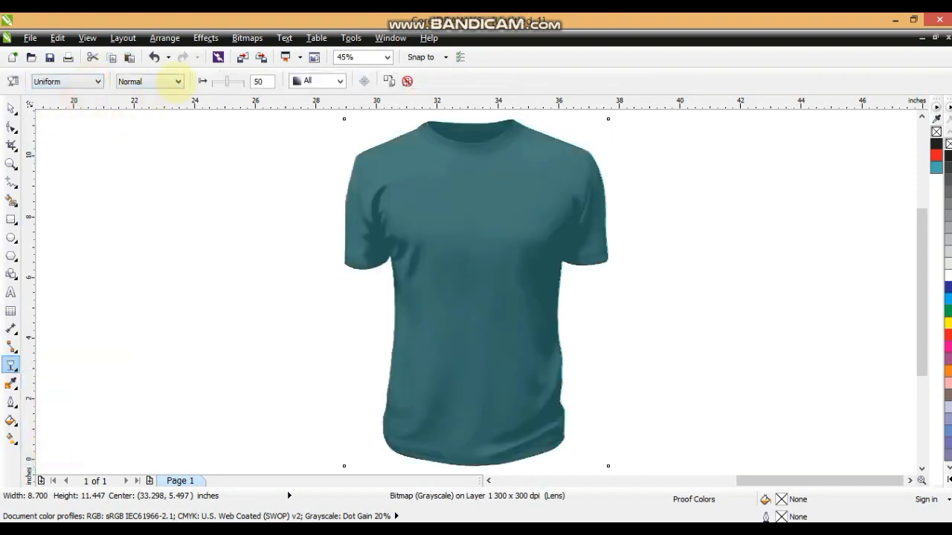
left_click(177, 81)
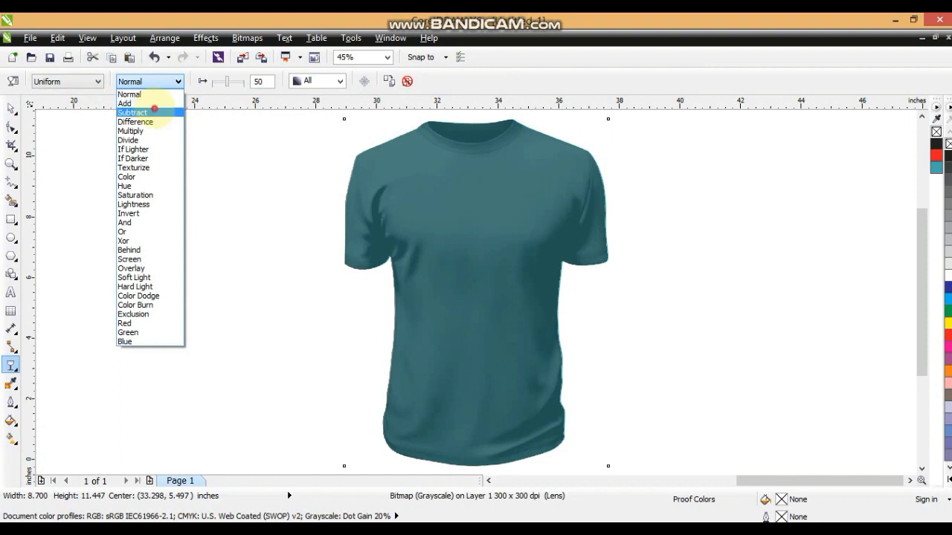
left_click(154, 111)
left_click_drag(227, 81, 227, 82)
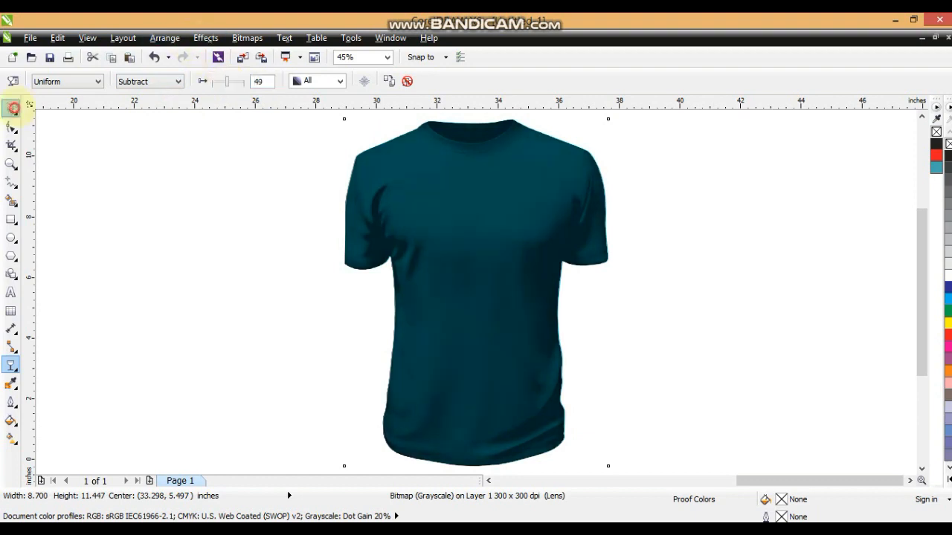
left_click(11, 108)
left_click(176, 251)
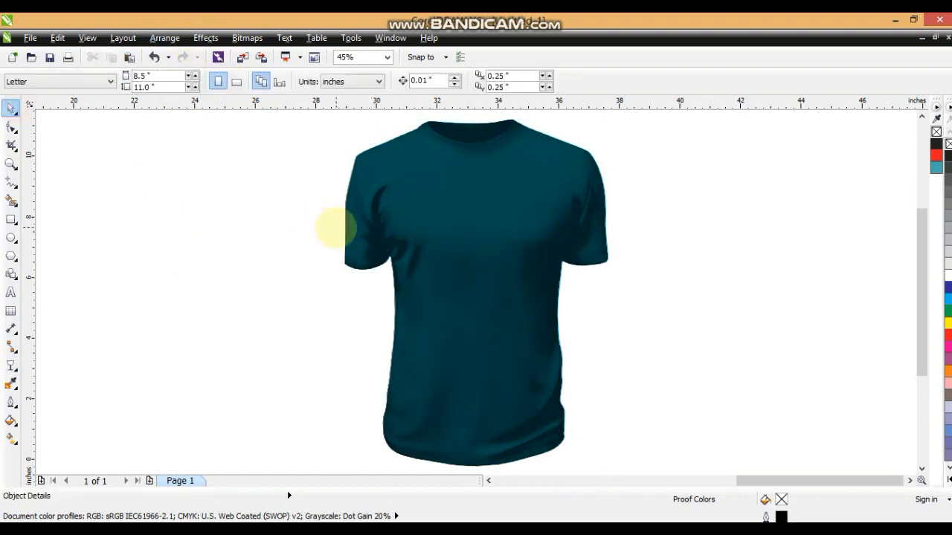
Place two copies of the teal shirt to its right, filling one red (C:0 M:100 Y:100 K:0) and the outer one blue.
scroll(344, 226, "down", 2)
left_click_drag(264, 155, 572, 398)
left_click_drag(432, 280, 778, 263)
right_click(618, 281)
left_click(949, 336)
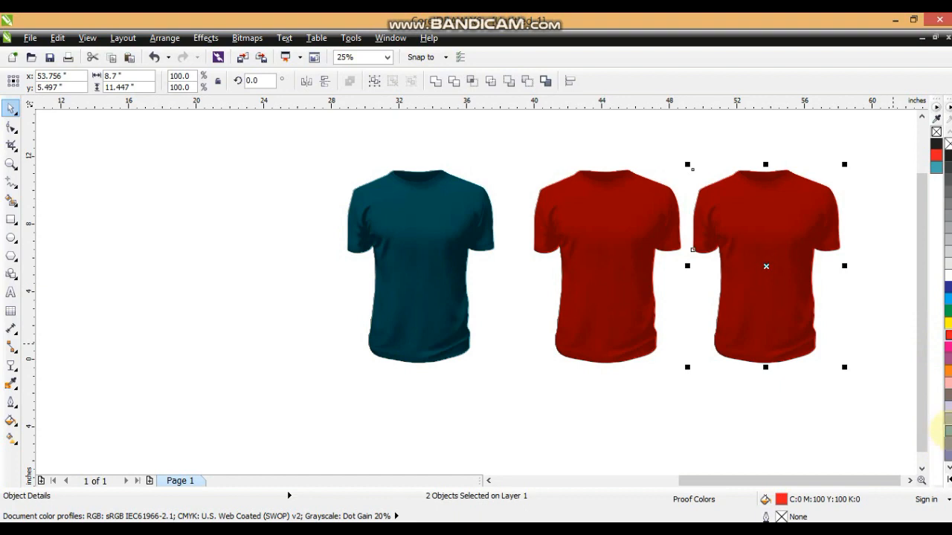
left_click(949, 430)
Place a shirt copy to the left of the teal shirt and fill it with orange-brown (C:0 M:60 Y:80 K:20).
left_click_drag(813, 304, 291, 278)
left_click(947, 275)
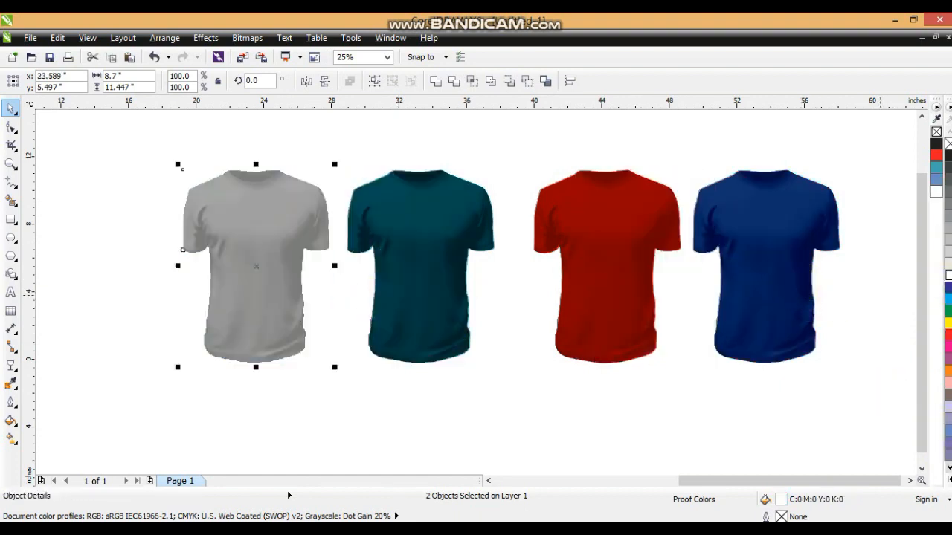
left_click(948, 478)
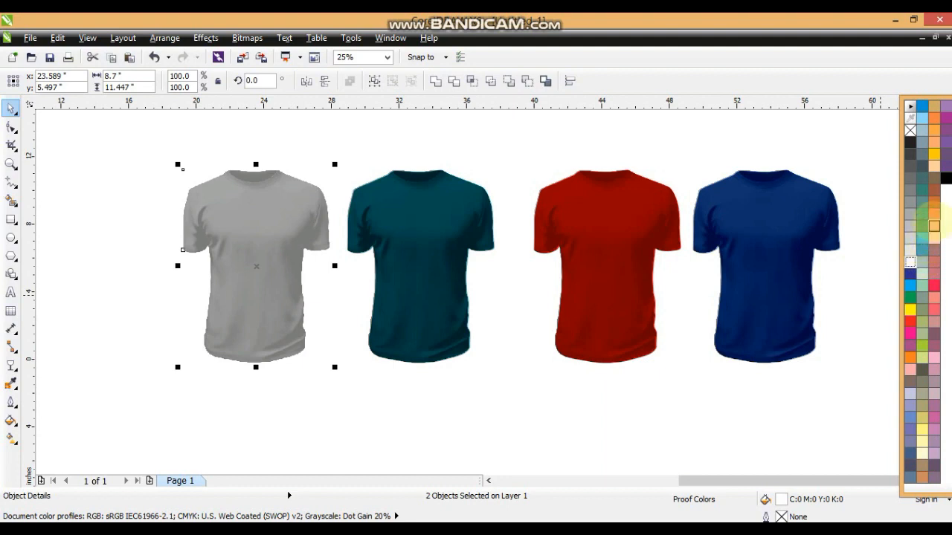
left_click(934, 203)
Copy the orange-brown shirt to its left and fill the copy with purple (C:40 M:100 Y:0 K:0).
left_click_drag(256, 248, 113, 249)
left_click(949, 479)
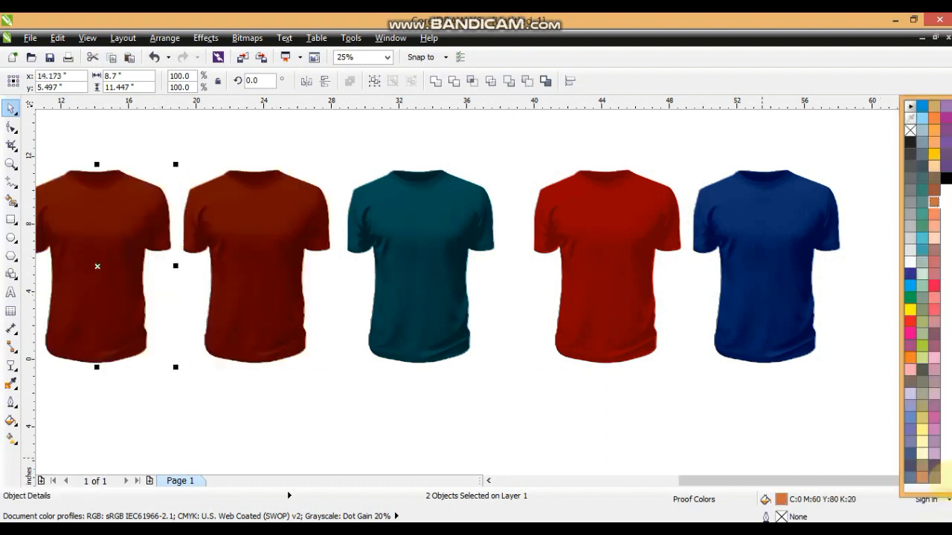
left_click(917, 143)
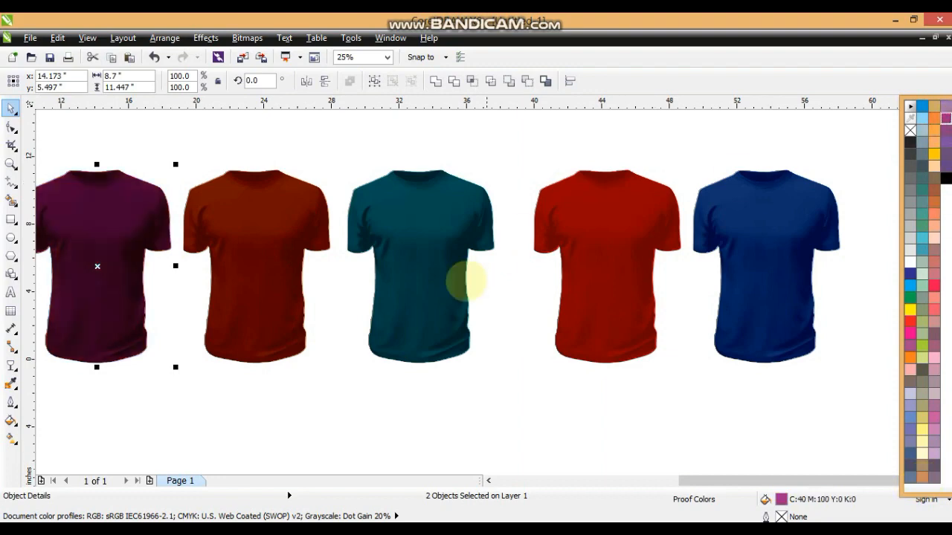
Convert the photographer badge on the teal shirt to a 300 dpi CMYK Color (32-bit) bitmap with a transparent background.
scroll(467, 276, "down", 1)
left_click_drag(251, 202, 762, 363)
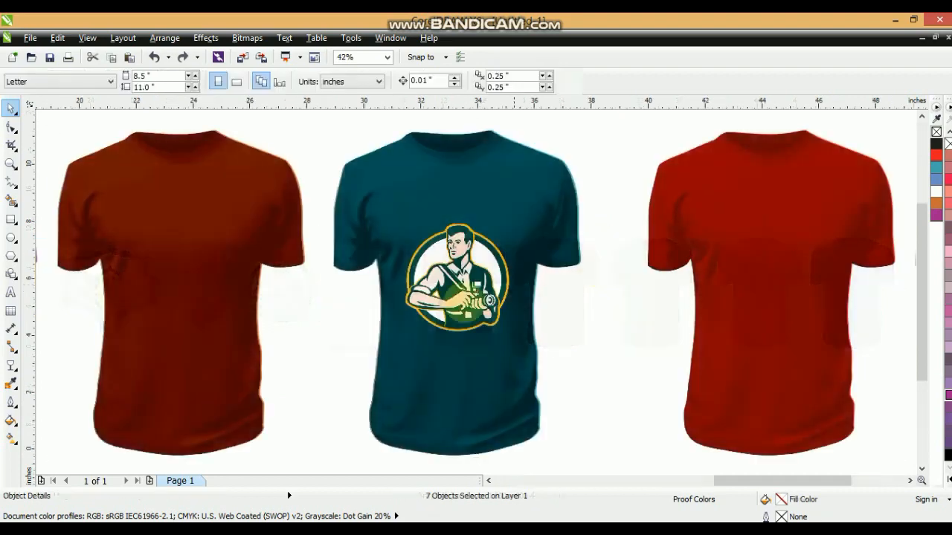
left_click(517, 305)
key("shift+F2")
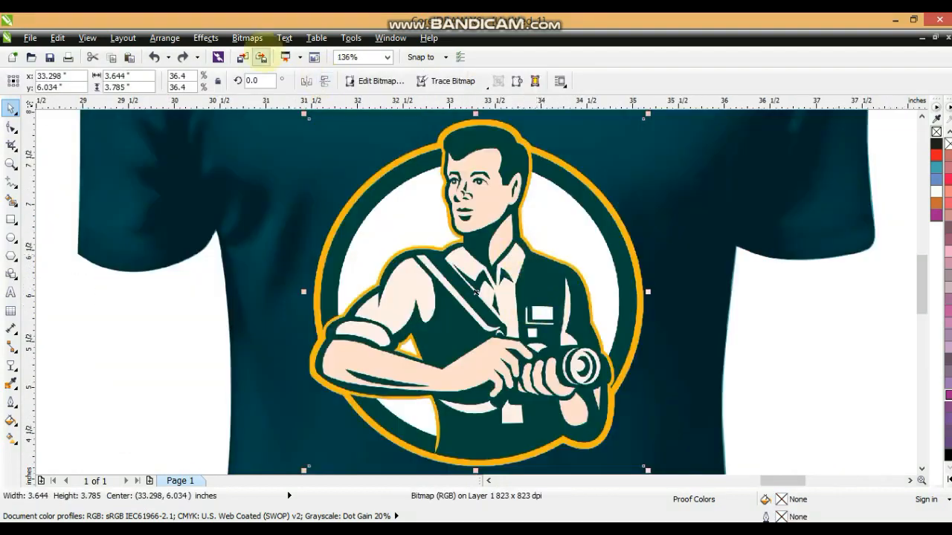
left_click(247, 38)
left_click(283, 54)
left_click(253, 207)
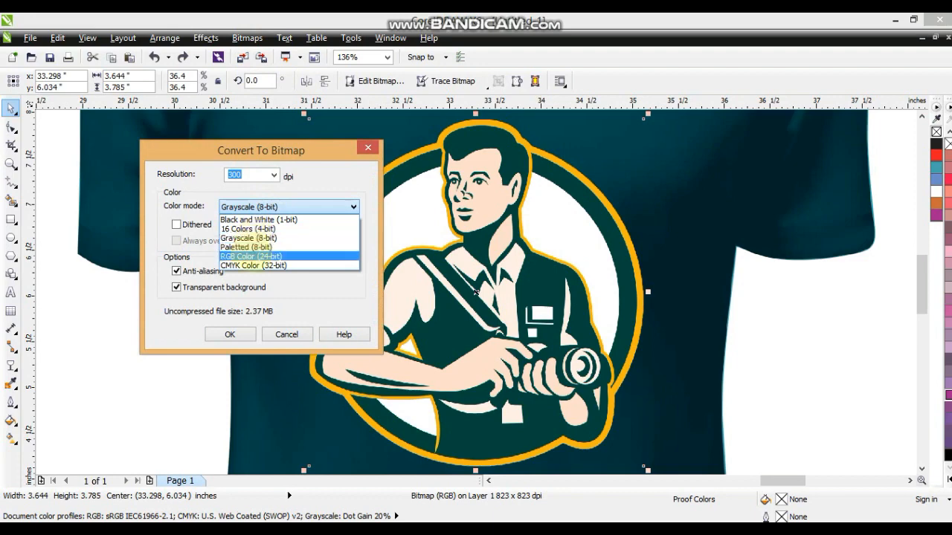
left_click(253, 265)
left_click(230, 334)
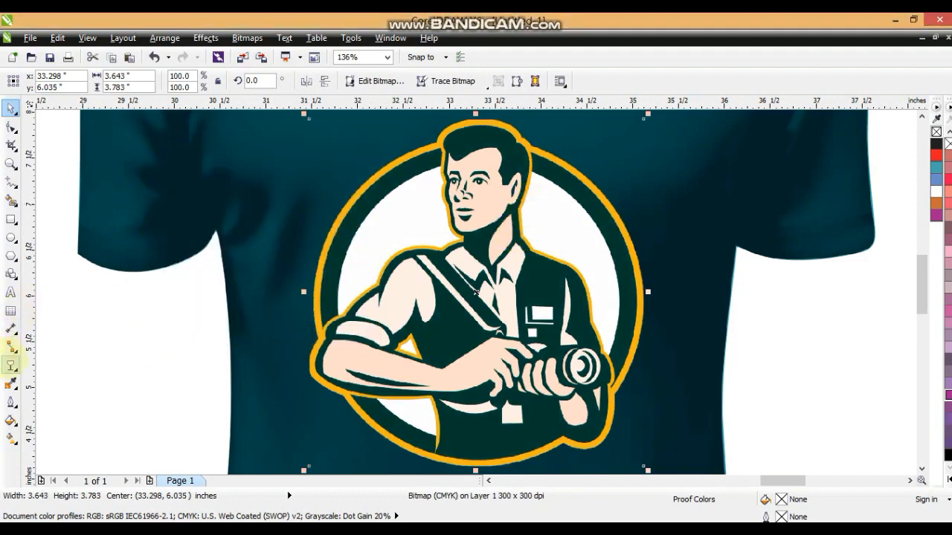
Apply a Uniform transparency of 42 in Overlay mode to the photographer badge.
left_click(11, 365)
left_click(67, 81)
left_click(45, 95)
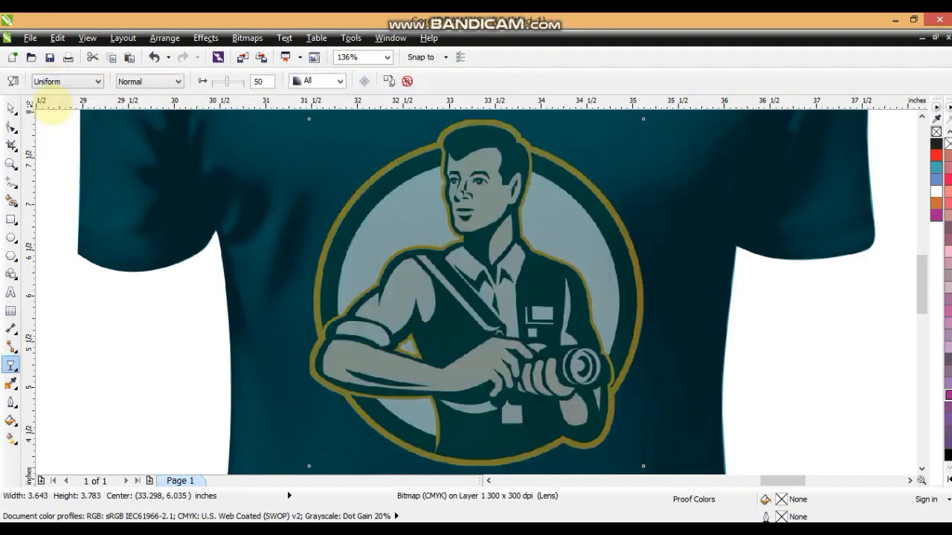
left_click_drag(226, 82, 225, 82)
left_click(148, 81)
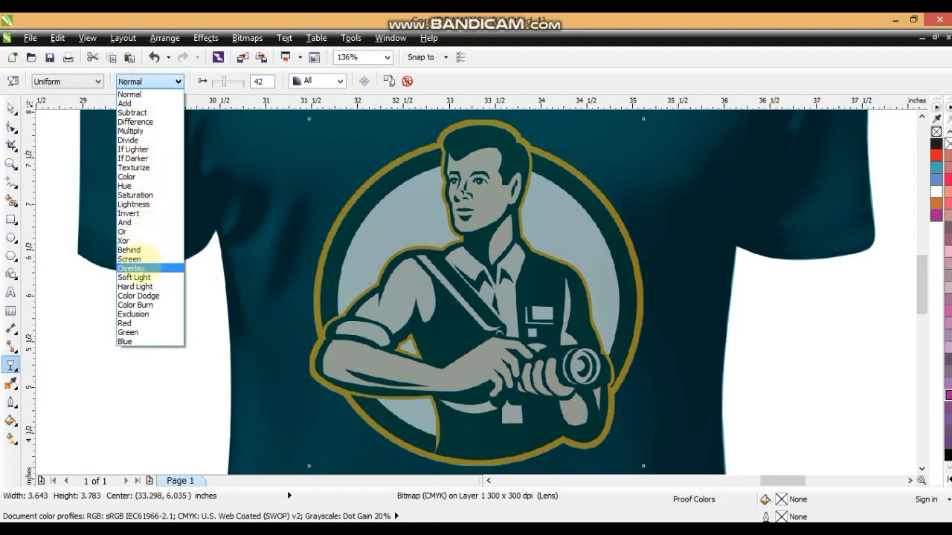
left_click(133, 268)
left_click(12, 109)
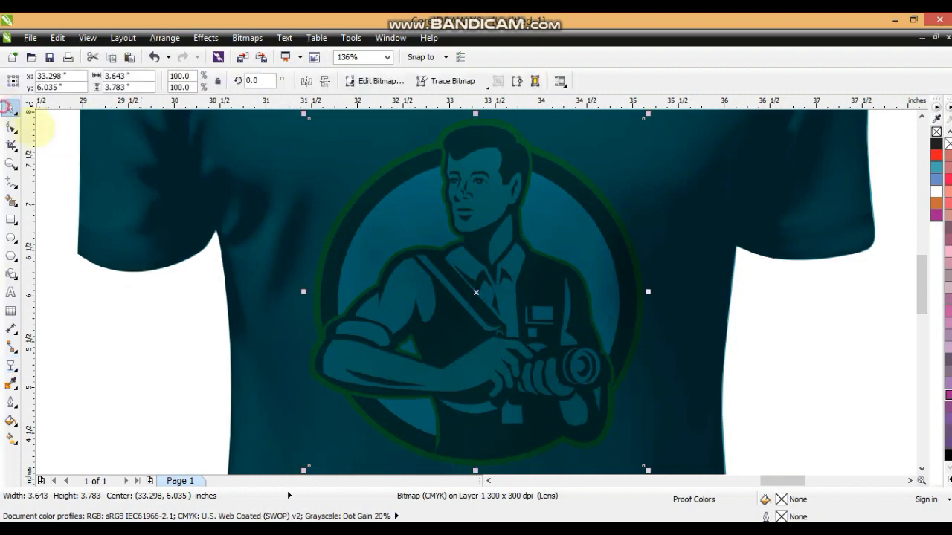
Enlarge the photographer badge to about 4.03 × 4.18 inches, higher on the teal shirt's chest.
scroll(478, 282, "down", 2)
scroll(487, 256, "down", 2)
left_click_drag(525, 231, 532, 198)
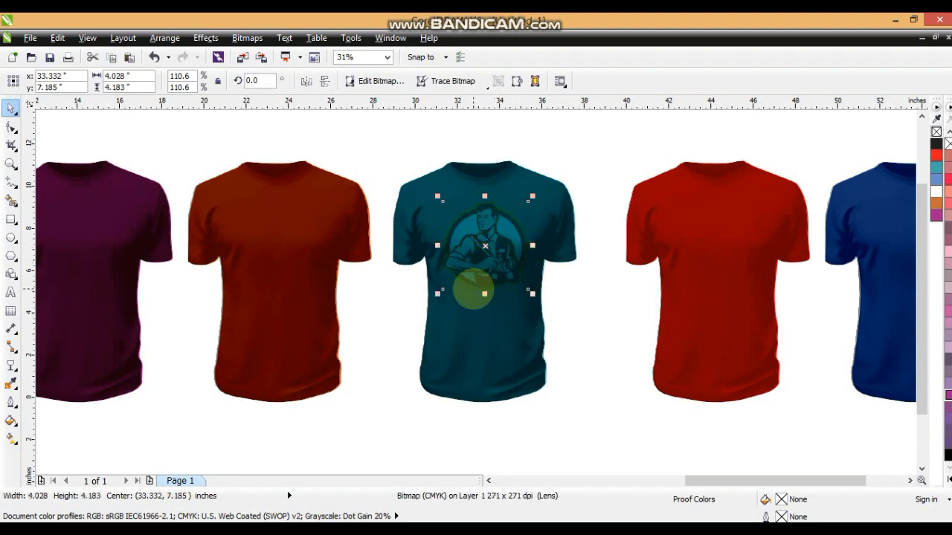
Move the eagle head logo over to the red shirt and bring it to the front.
scroll(472, 283, "down", 2)
left_click(322, 185)
left_click_drag(109, 322, 773, 320)
key("shift+F2")
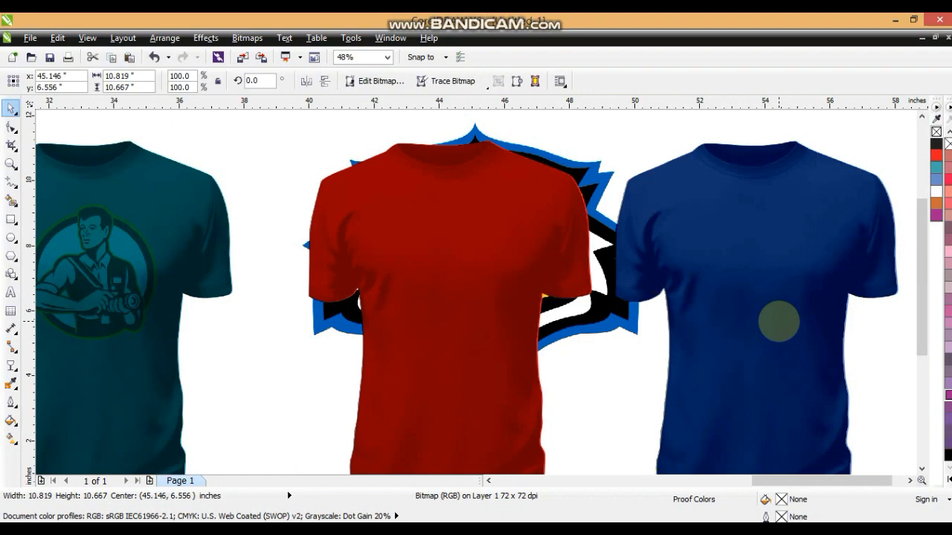
key("shift+Page_Up")
Scale the eagle head logo down to about 5.48 × 5.40 inches so it fits the red shirt's chest.
scroll(731, 336, "down", 1)
left_click_drag(693, 219, 648, 264)
left_click_drag(648, 362, 638, 362)
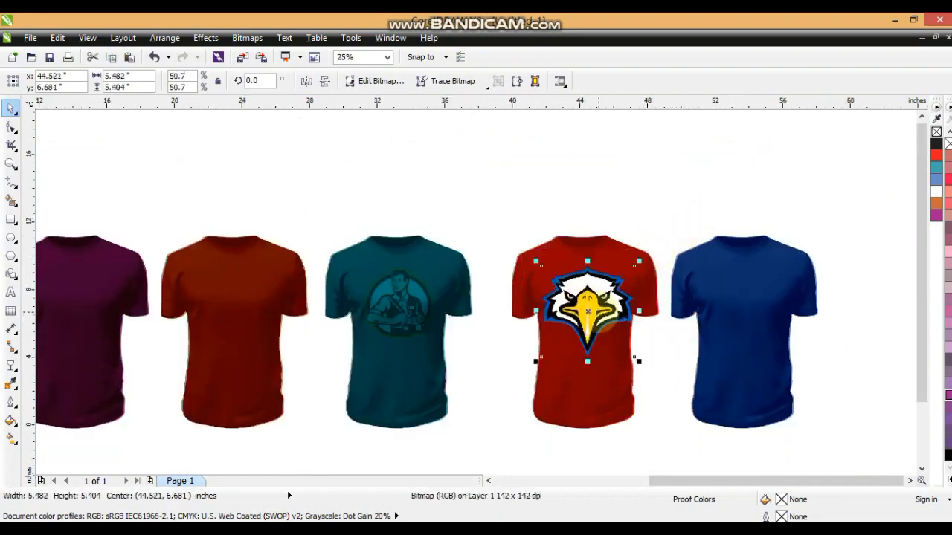
Stack the red shirt's semi-transparent grayscale bitmap in front of the eagle logo so its shading covers the artwork.
key("shift+Page_Down")
key("shift+Page_Up")
left_click(584, 416)
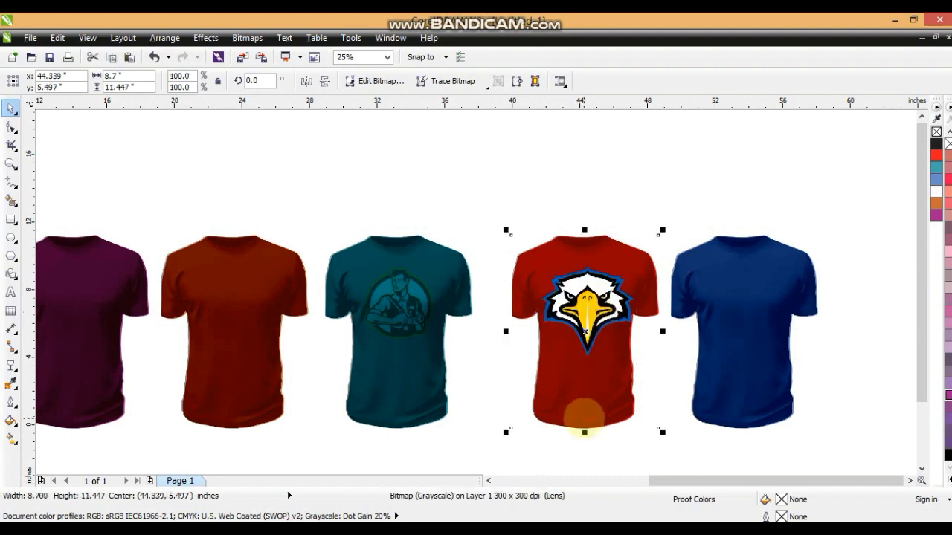
key("shift+F2")
left_click(577, 390)
scroll(595, 245, "down", 1)
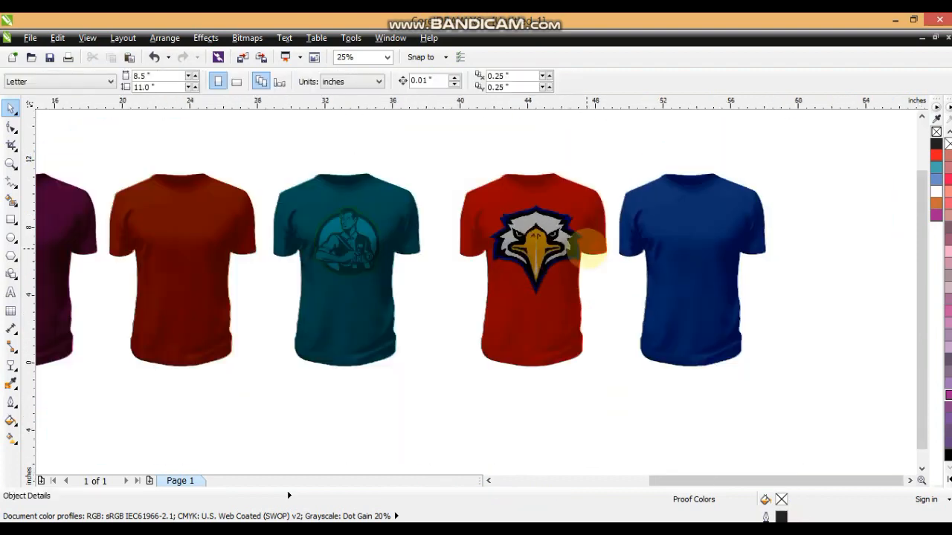
Shrink the eagle logo to about 4.38 × 4.32 inches and center it on the red shirt's chest.
left_click_drag(586, 265, 572, 278)
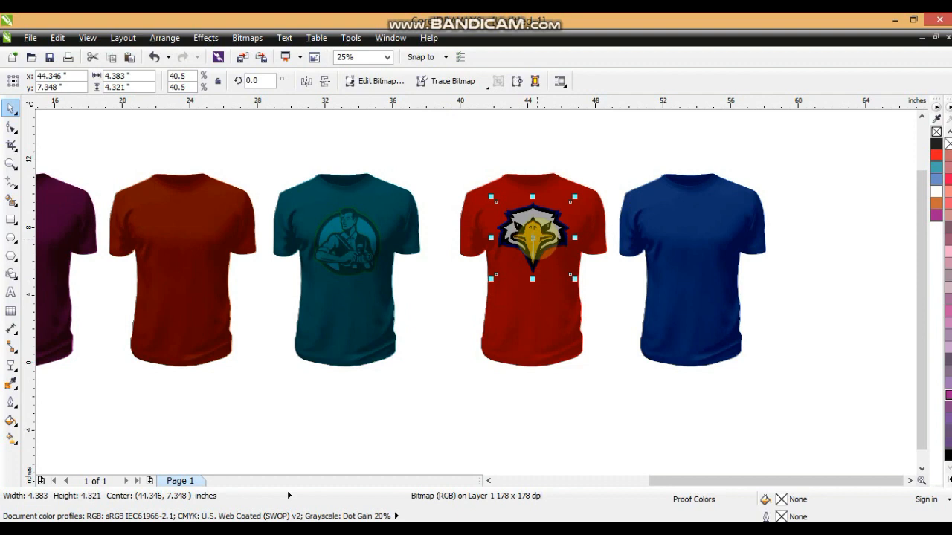
left_click_drag(536, 240, 534, 242)
Copy the eagle logo from the red shirt onto the blue shirt's chest at the same size.
left_click_drag(538, 245, 663, 246)
key("ctrl+z")
left_click_drag(431, 133, 601, 303)
left_click_drag(533, 241, 692, 242)
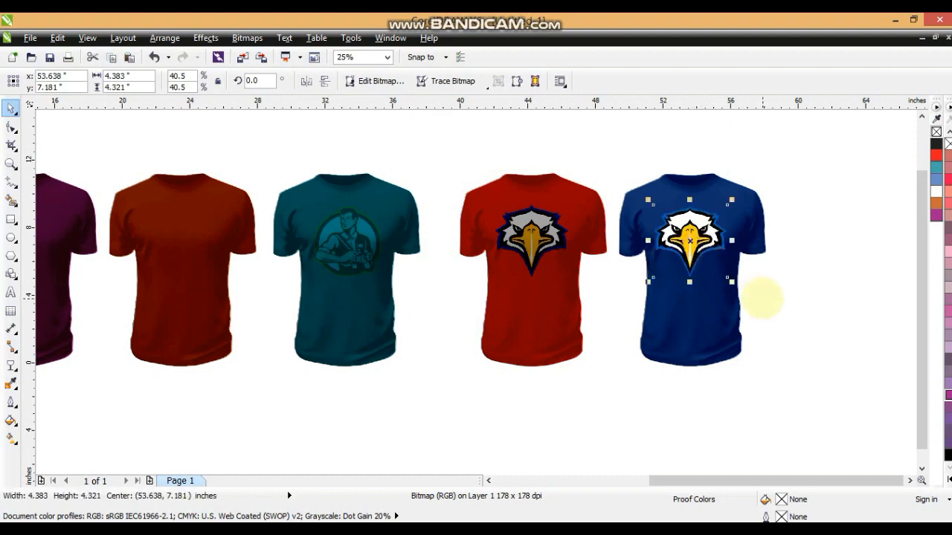
Stack the blue shirt's grayscale bitmap in front of its eagle logo and nudge the logo to the chest's center.
left_click(705, 319)
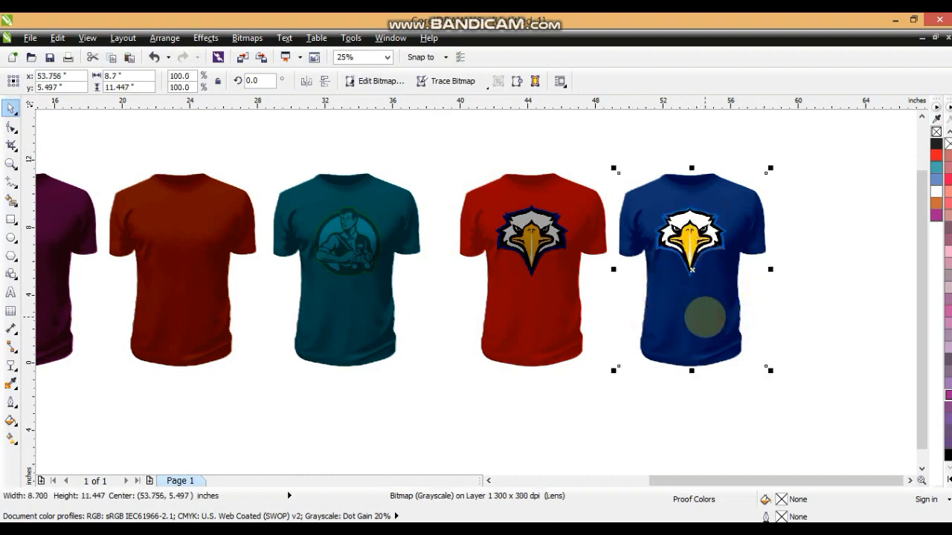
left_click(868, 198)
left_click_drag(875, 171, 645, 287)
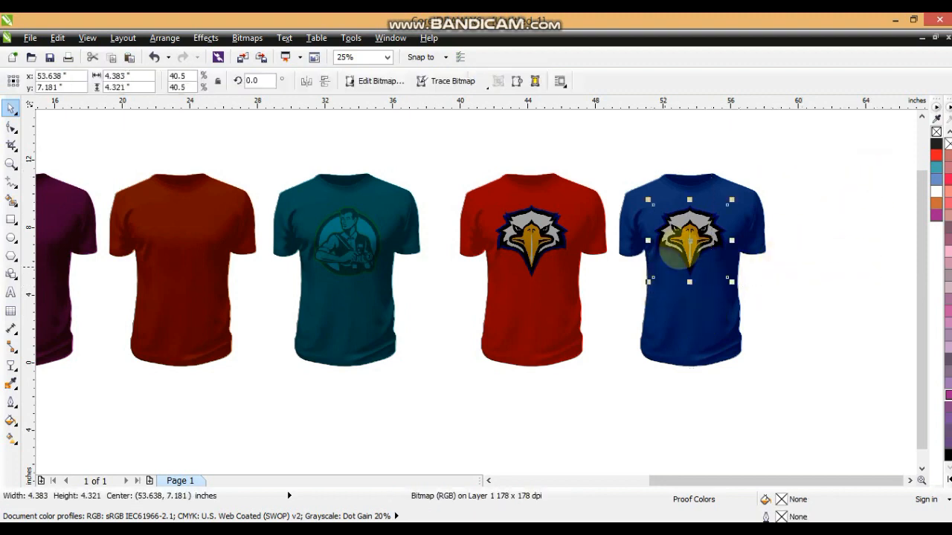
left_click_drag(692, 238, 696, 238)
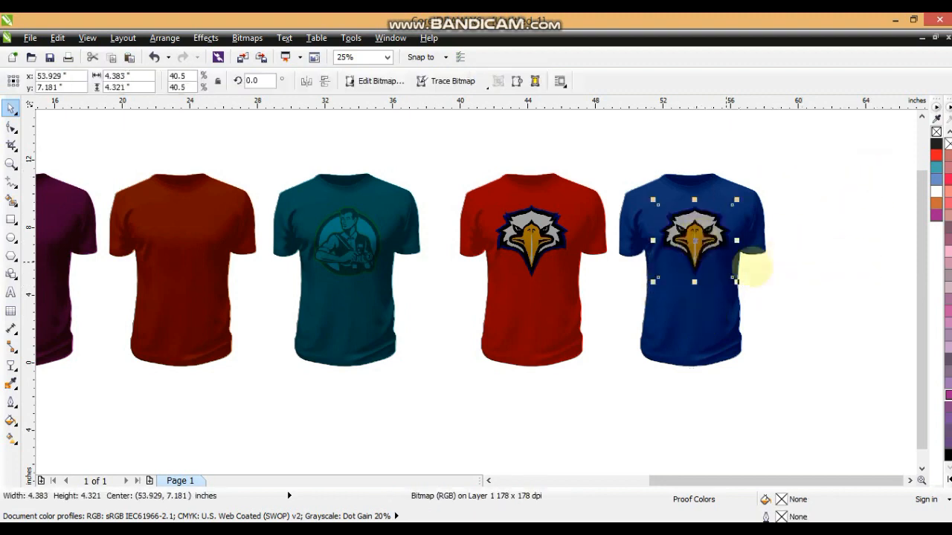
left_click(839, 260)
Move the koi fish artwork onto the purple shirt and stack the shirt's grayscale bitmap in front of it.
key("F4")
left_click_drag(90, 275, 387, 270)
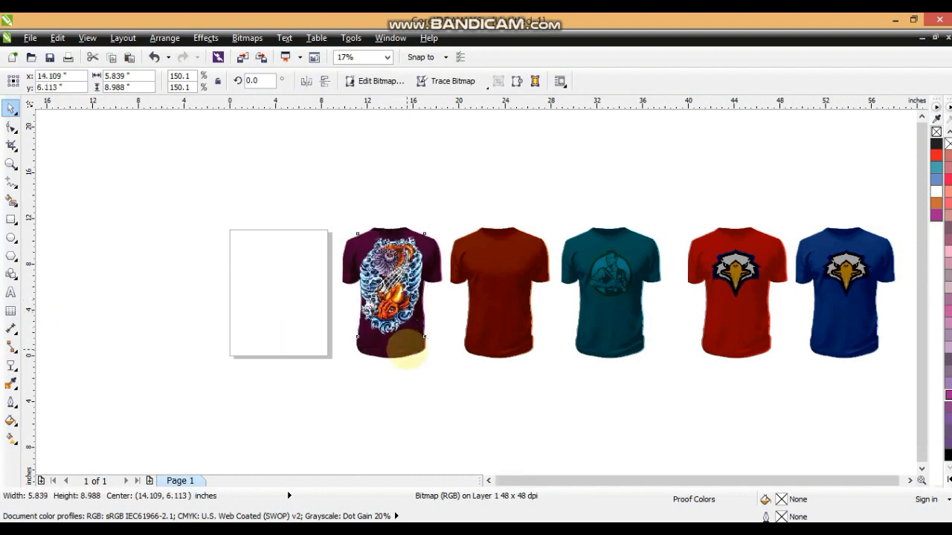
left_click_drag(276, 195, 476, 383)
key("shift+F2")
left_click(187, 142)
left_click_drag(188, 128, 591, 401)
left_click_drag(198, 119, 601, 397)
Shrink the koi fish artwork to about 5.66 × 8.72 inches and center it on the purple shirt's torso.
left_click(475, 283)
left_click_drag(476, 283, 477, 289)
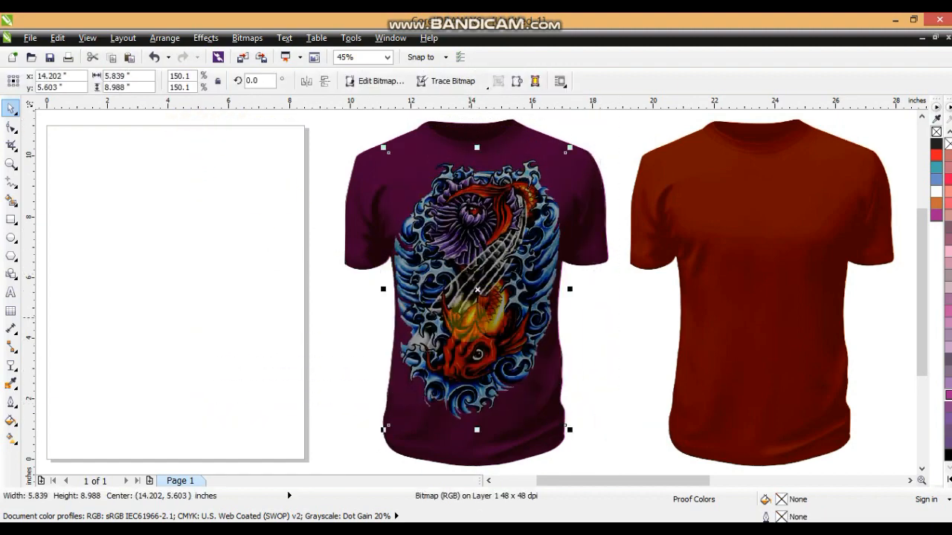
mouse_move(570, 148)
left_mouse_down()
mouse_move(582, 134)
mouse_move(568, 152)
left_mouse_up()
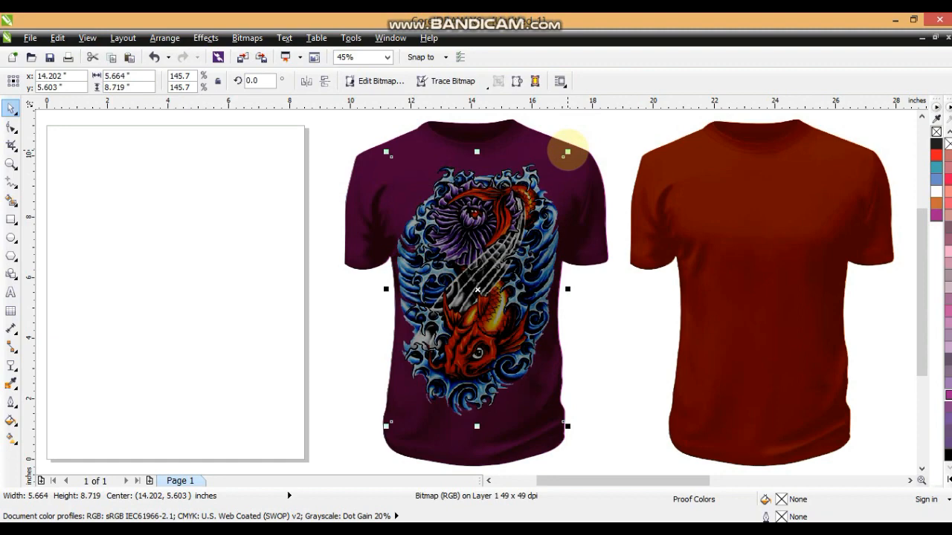
left_click_drag(476, 288, 479, 286)
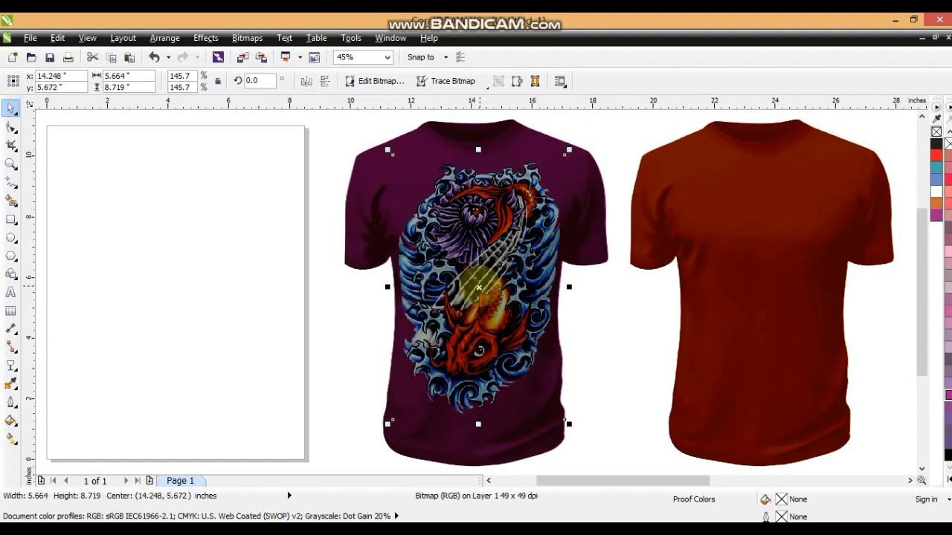
Copy the koi fish artwork onto the orange shirt and bring that shirt's grayscale bitmap in front of it.
key("F4")
left_click_drag(136, 291, 297, 290)
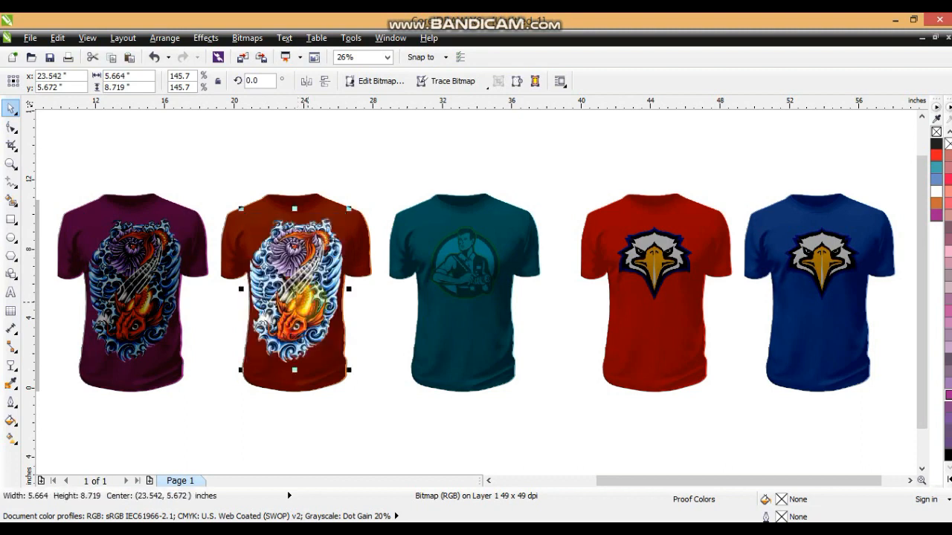
left_click(267, 211)
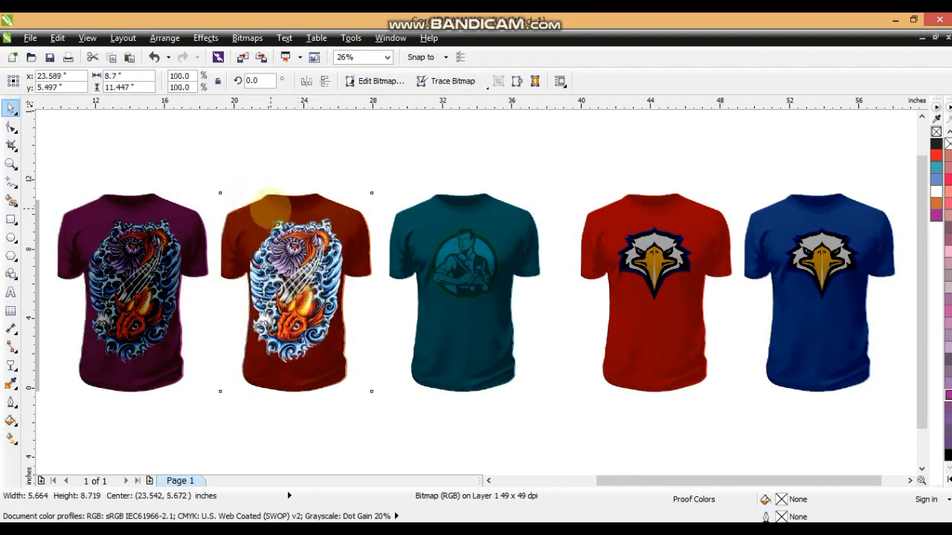
key("shift+Page_Up")
left_click(248, 186)
left_click_drag(223, 121, 382, 374)
left_click(382, 374)
PowerClip the teal shirt's photographer logo and grayscale bitmap inside the teal vector shirt shape.
scroll(387, 372, "down", 3)
left_click_drag(194, 242, 637, 387)
key("shift+F2")
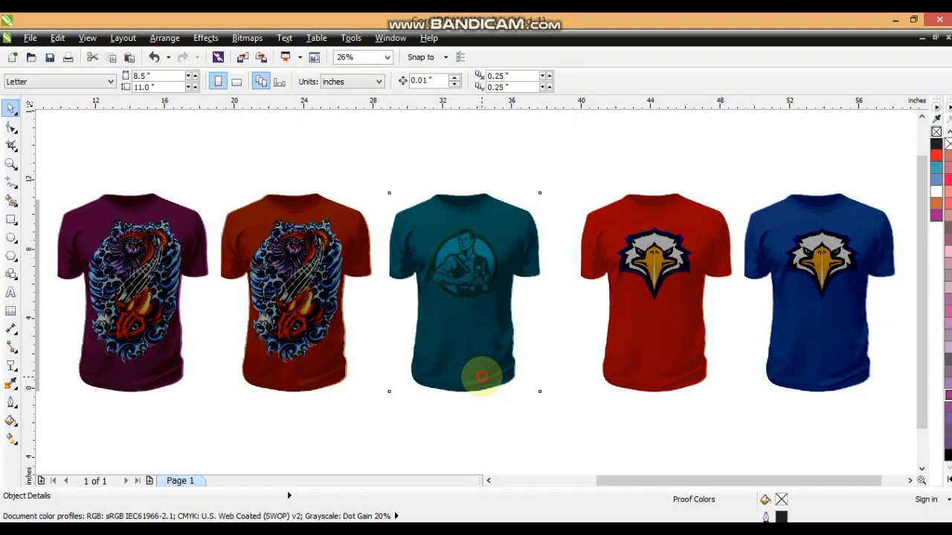
left_click(482, 377)
left_click_drag(398, 154, 533, 355)
left_click(493, 368, "shift")
key("Delete")
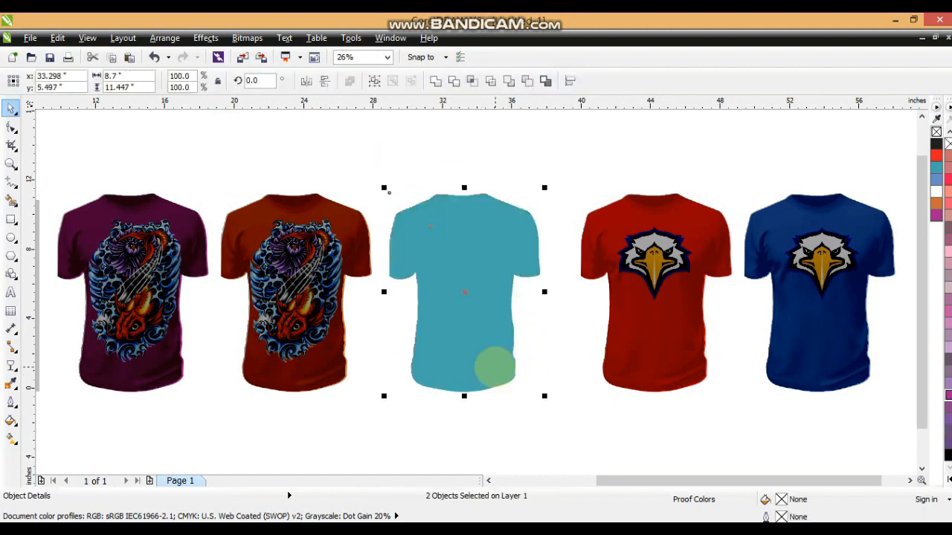
PowerClip the red shirt's eagle logo and grayscale bitmap inside the red vector shirt shape.
left_click_drag(577, 152, 723, 340)
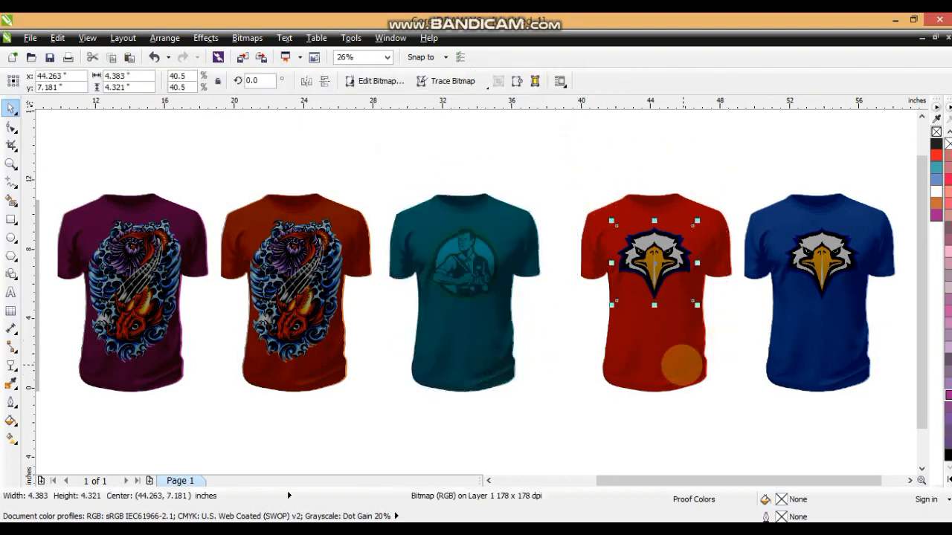
left_click(682, 365, "shift")
key("alt+c")
key("w")
key("p")
left_click(681, 366)
PowerClip the blue shirt's eagle logo and grayscale bitmap inside the blue vector shirt shape.
left_click_drag(725, 178, 873, 313)
left_click(857, 331, "shift")
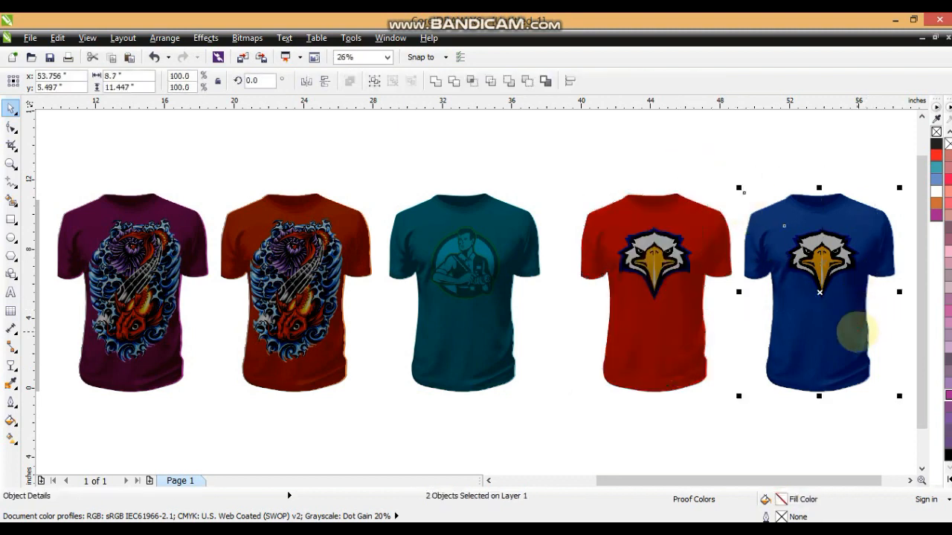
key("alt+c")
key("w")
key("p")
left_click(856, 331)
PowerClip the orange shirt's koi fish artwork and grayscale bitmap inside the orange vector shirt shape.
left_click(226, 178)
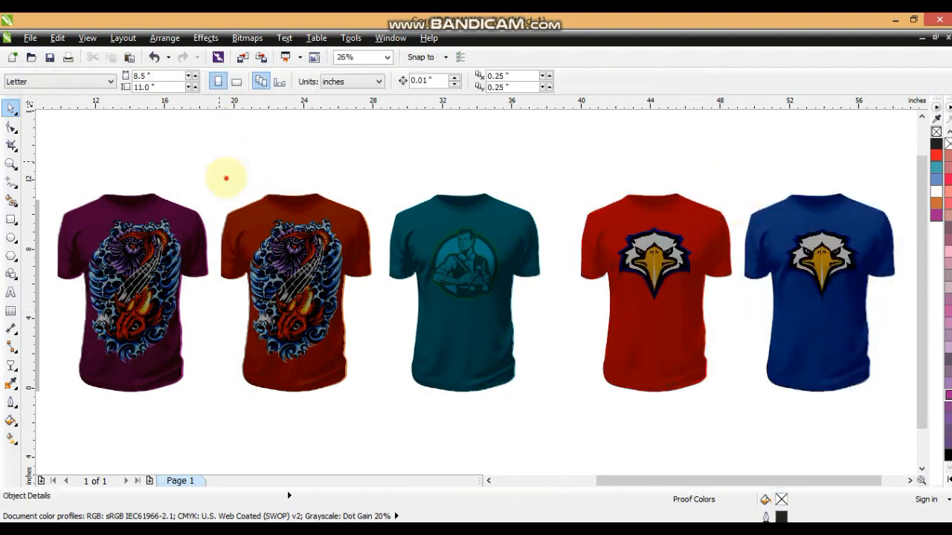
left_click_drag(220, 165, 360, 377)
left_click(319, 379, "shift")
key("alt+c")
key("w")
key("p")
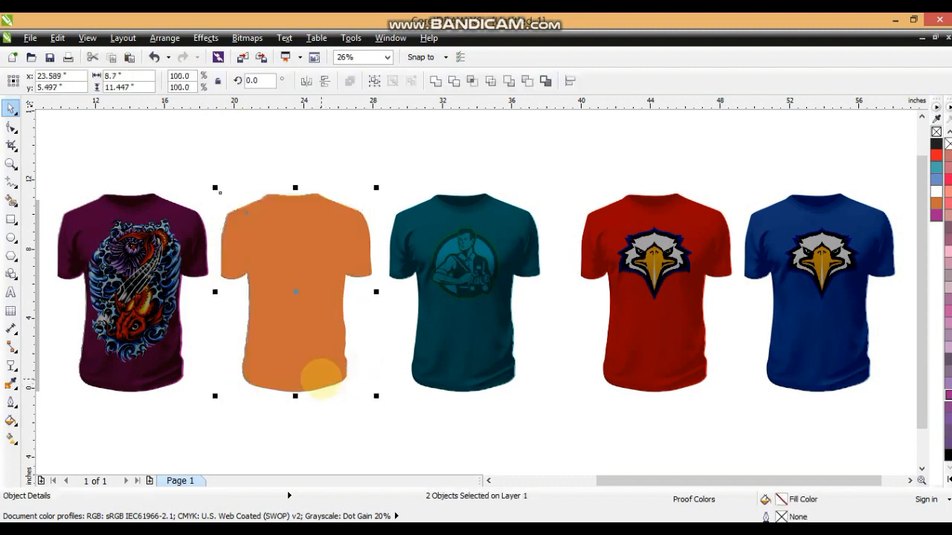
left_click(95, 177)
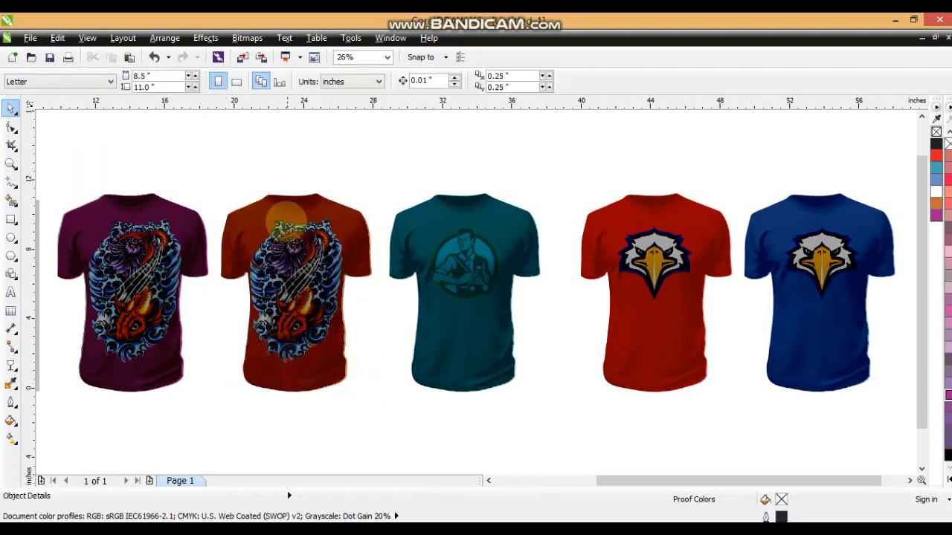
left_click(268, 208)
Try to PowerClip only the koi fish artwork into the purple shirt, and undo its change in stacking order.
left_click_drag(74, 174, 205, 371)
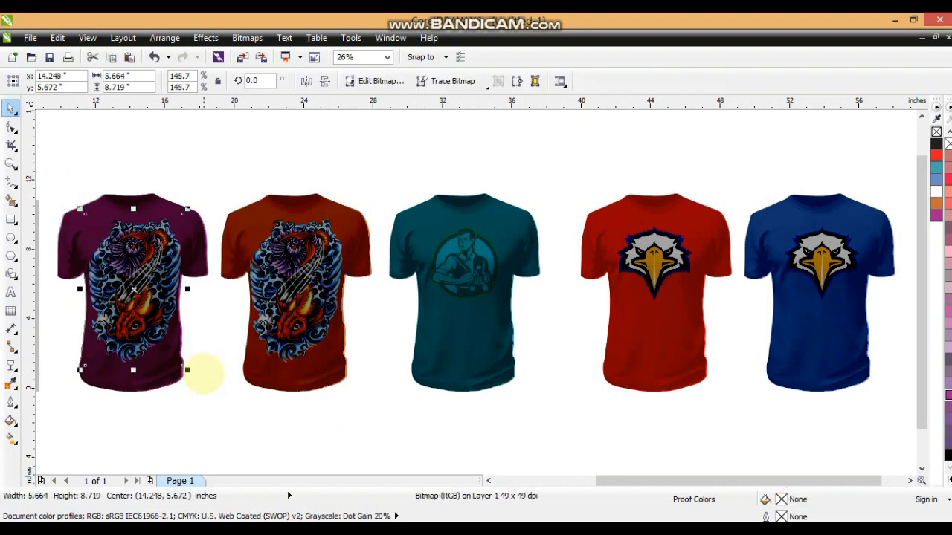
key("shift+Page_Down")
key("alt+c")
key("w")
key("p")
left_click(147, 357)
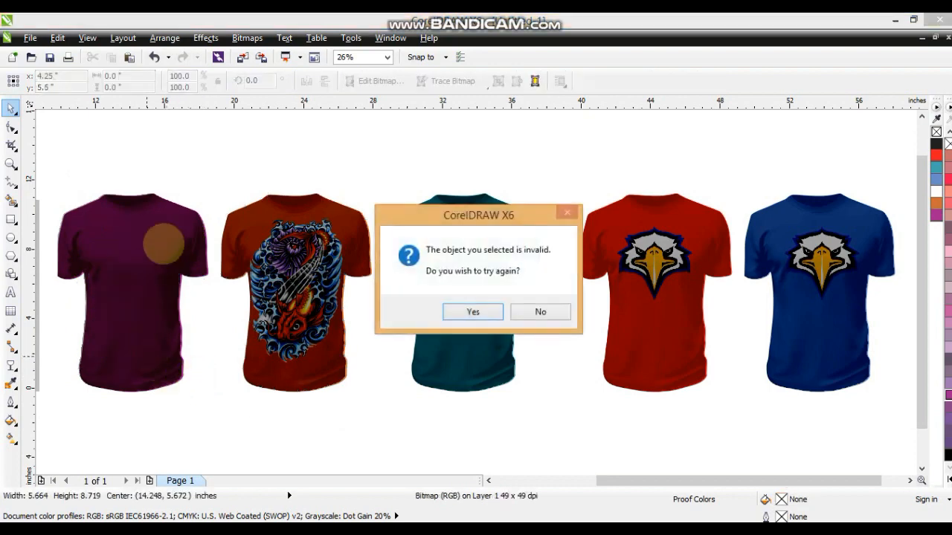
left_click(540, 311)
key("ctrl+z")
PowerClip the purple shirt's koi fish artwork and grayscale bitmap inside the purple vector shirt shape.
left_click_drag(74, 167, 207, 368)
left_click(159, 386, "shift")
key("shift+Page_Down")
key("alt+c")
key("w")
key("p")
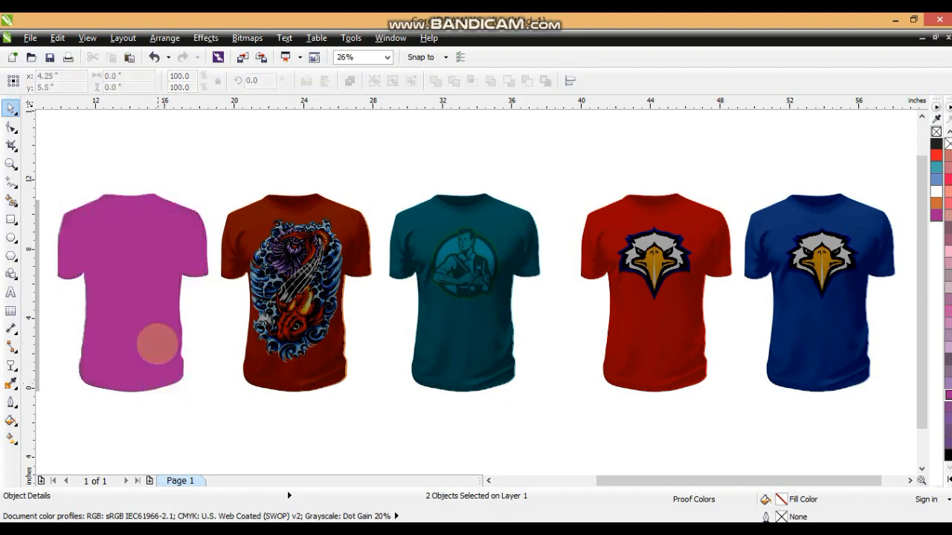
left_click(157, 344)
left_click(154, 152)
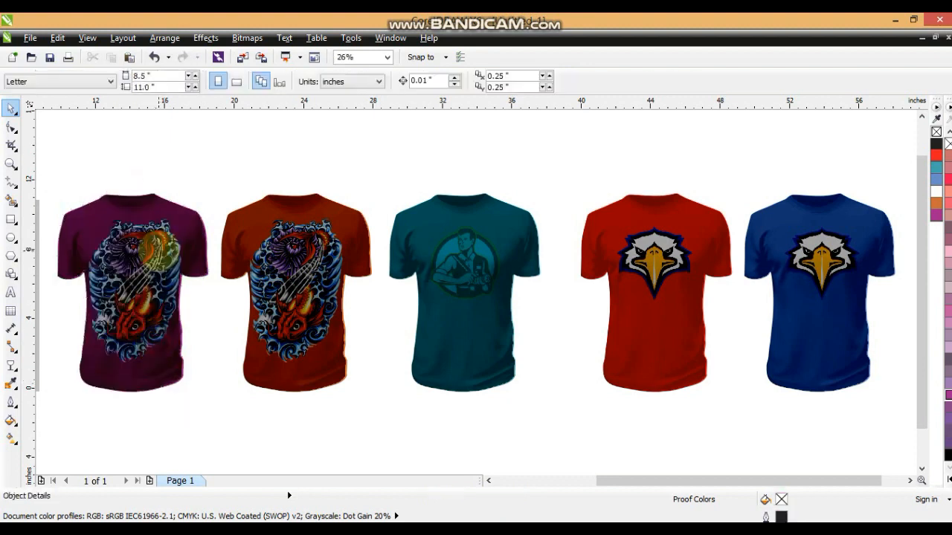
Examine the finished shirt mockups up close and as a row to check the artwork blending and edges.
left_click(158, 251)
left_click(291, 174)
scroll(347, 309, "down", 1)
left_click_drag(670, 190, 174, 371)
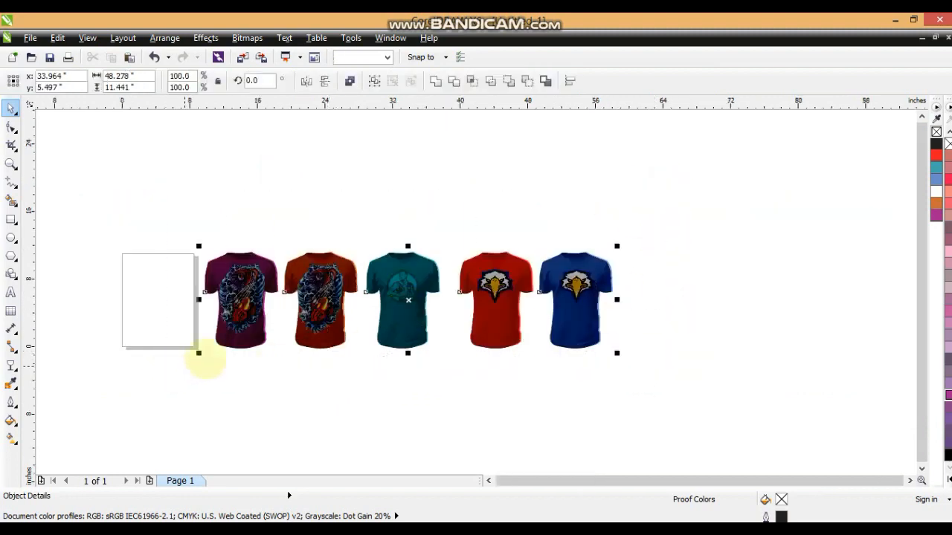
key("shift+F2")
left_click(738, 271)
left_click(711, 242)
key("shift+F2")
key("Escape")
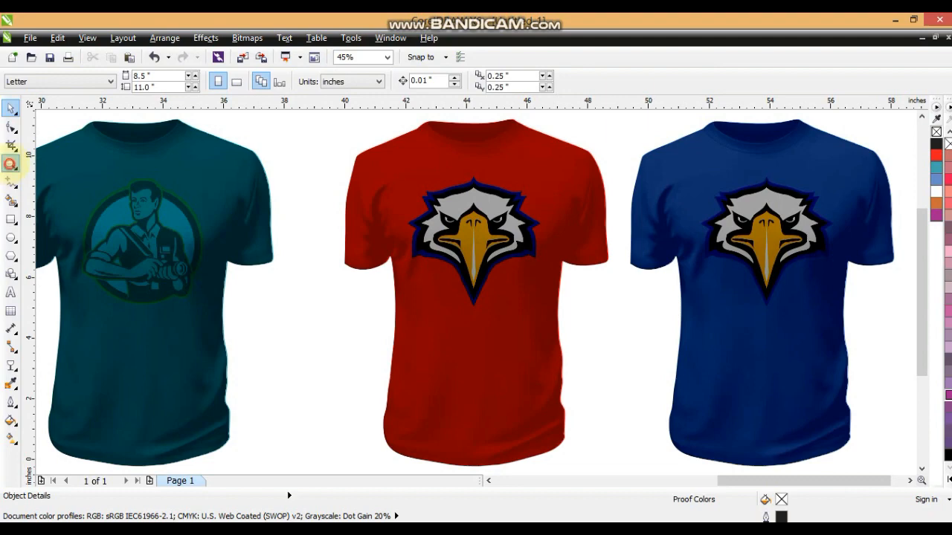
left_click(11, 164)
left_click(118, 230)
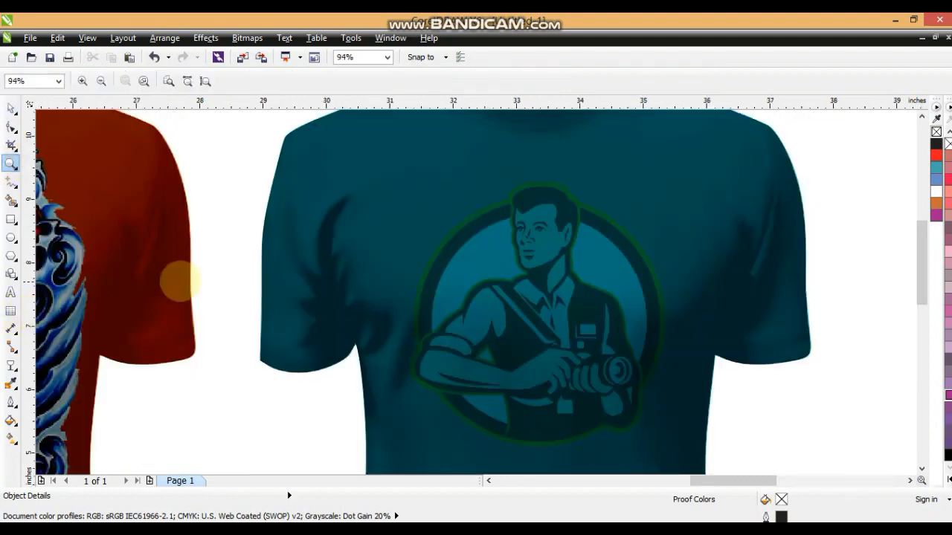
right_click(178, 281)
left_click(643, 136)
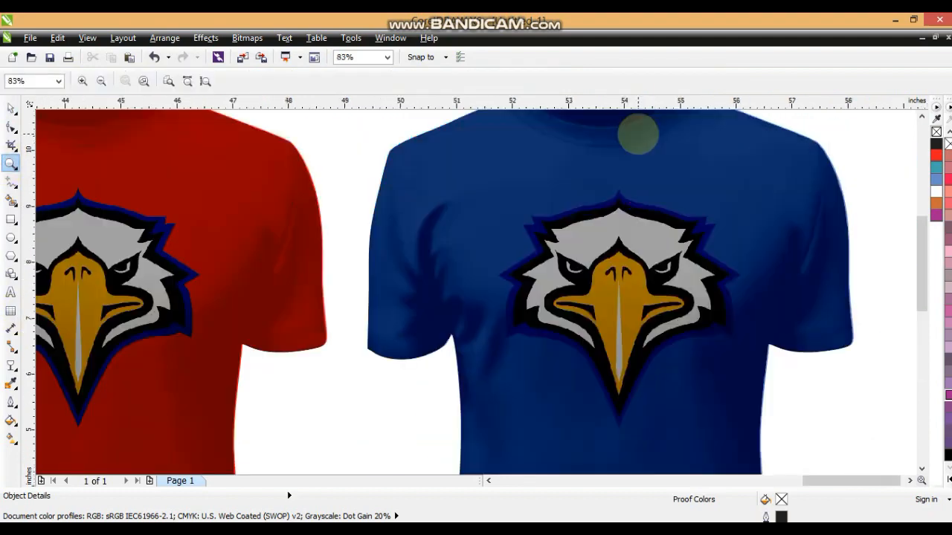
right_click(554, 167)
right_click(110, 163)
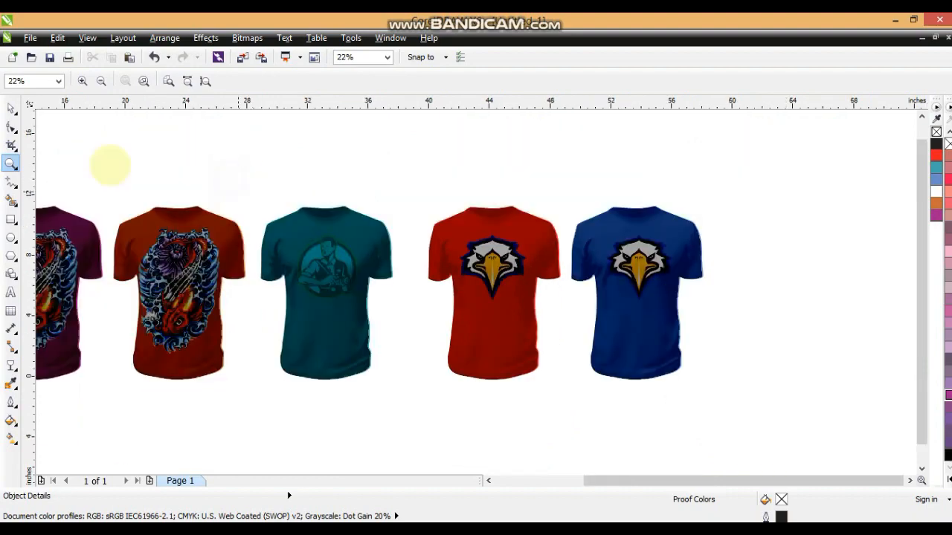